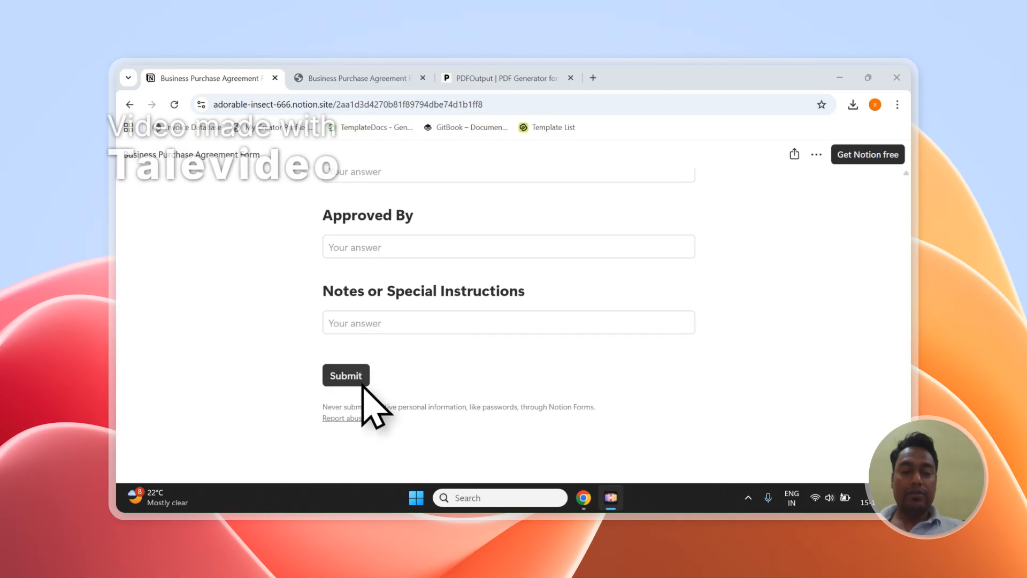
Step: Examine the collected submissions in the Responses table of the Business Purchase Agreement Form in Notion
left_click(385, 105)
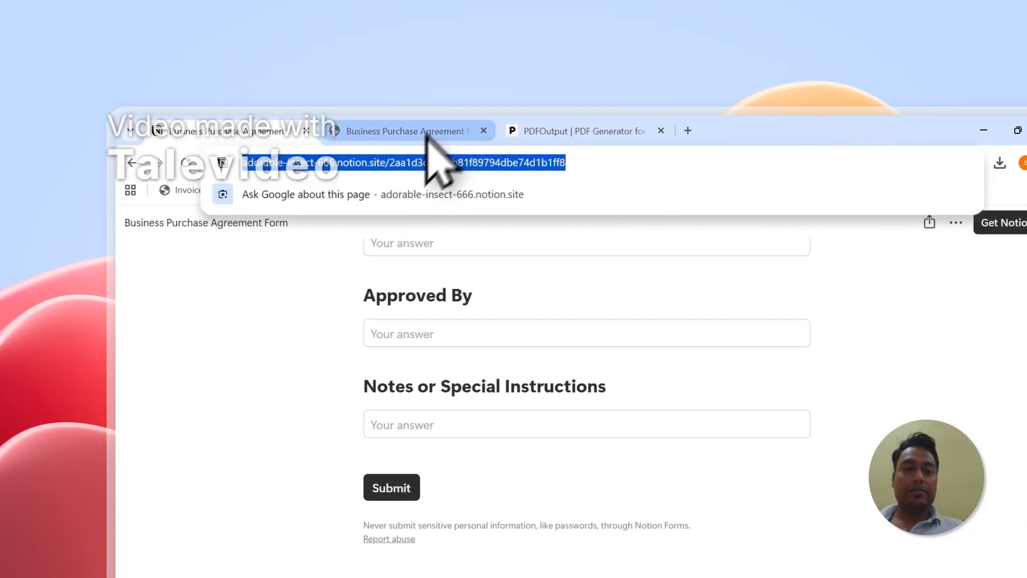
left_click(332, 79)
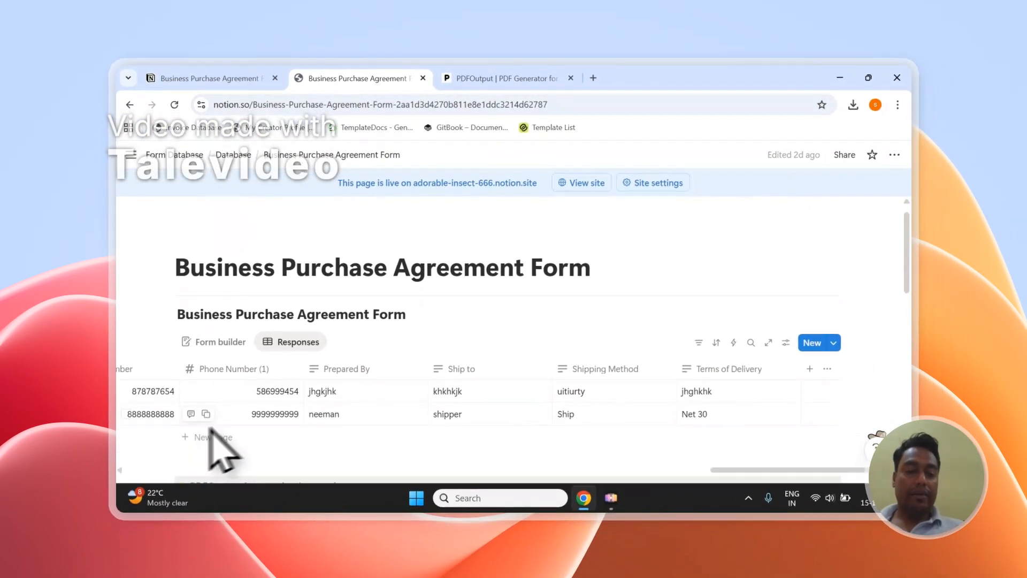
scroll(222, 423, "down", 3)
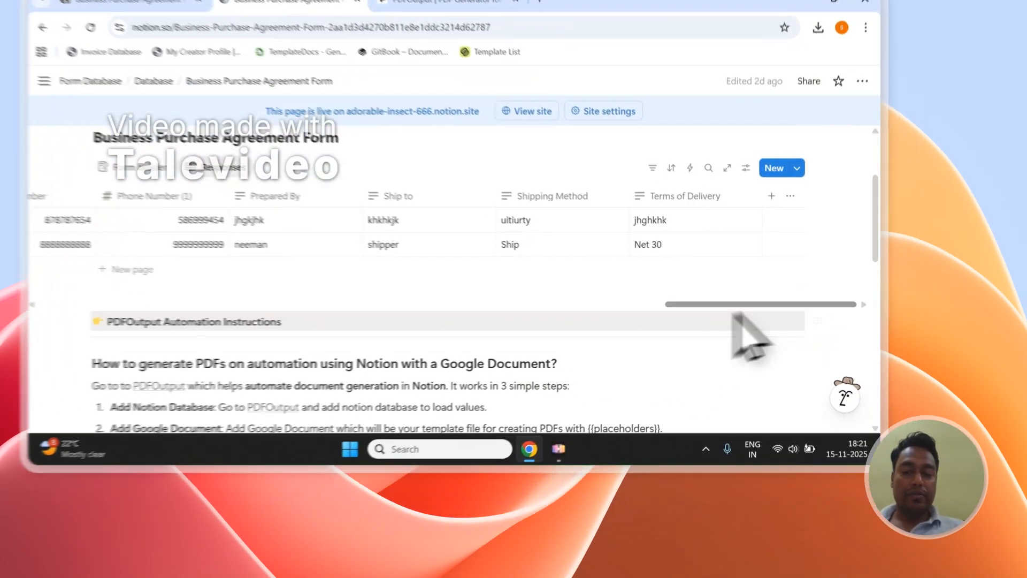
left_click_drag(792, 362, 198, 363)
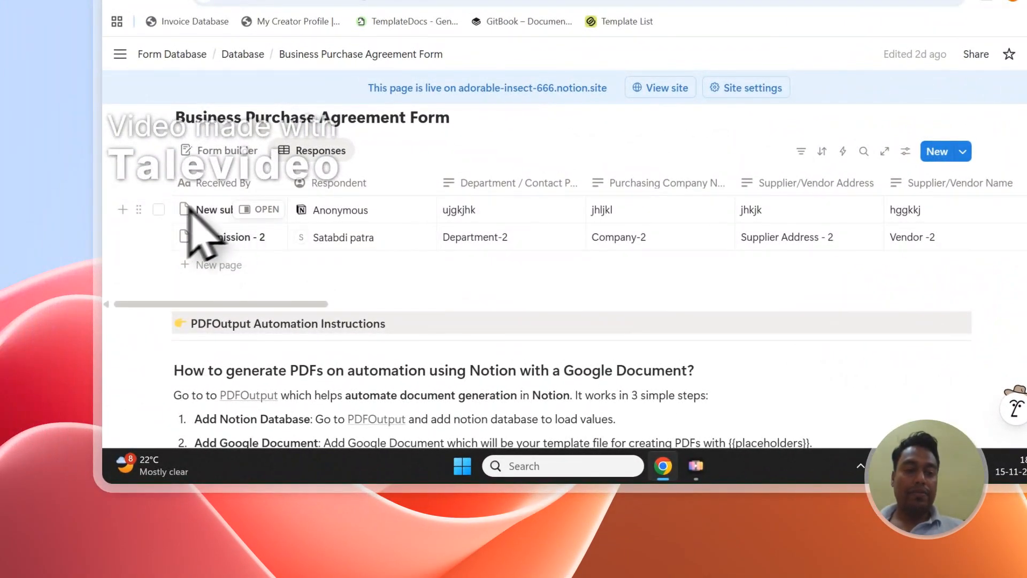
left_click(156, 208)
left_click(156, 235)
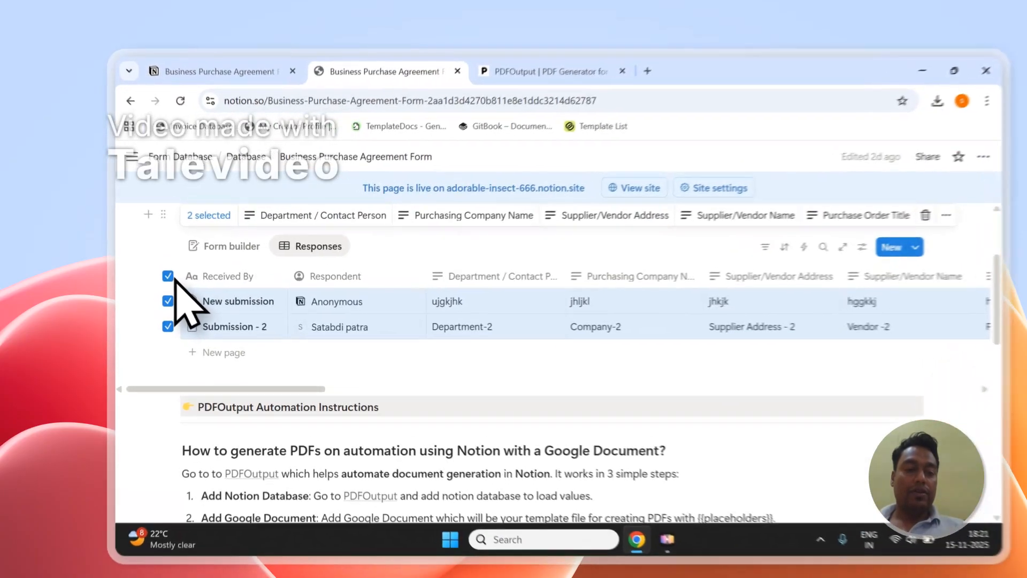
left_click(163, 262)
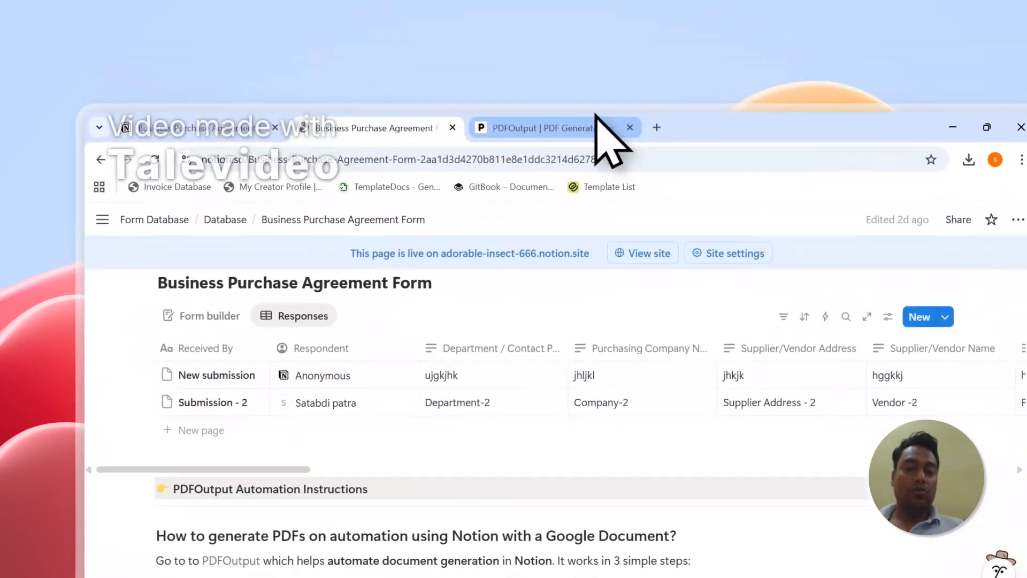
Step: Switch to the PDFOutput site and start creating PDFs by signing in with a Google account, approving the requested access
left_click(573, 67)
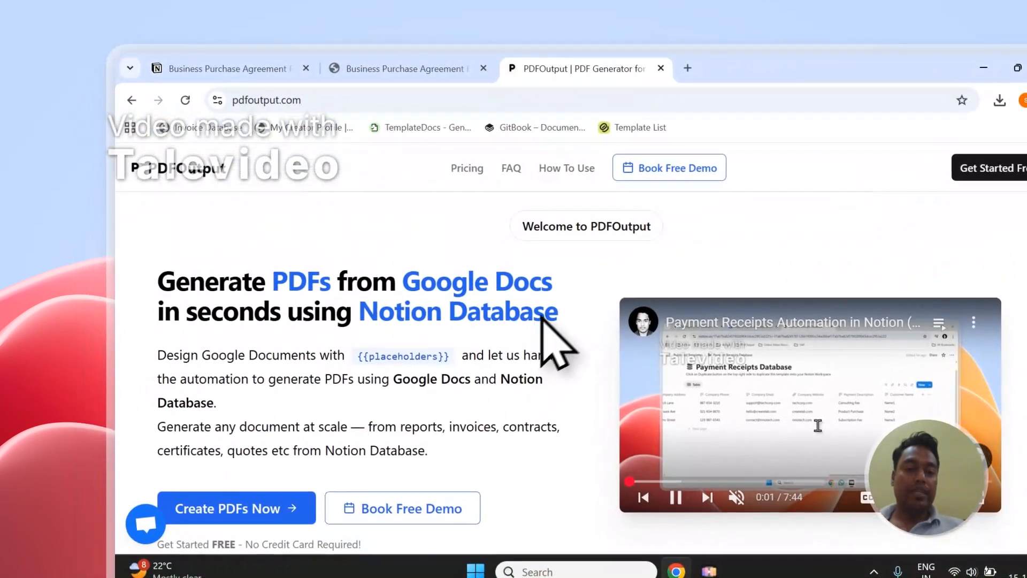
left_click_drag(290, 284, 321, 289)
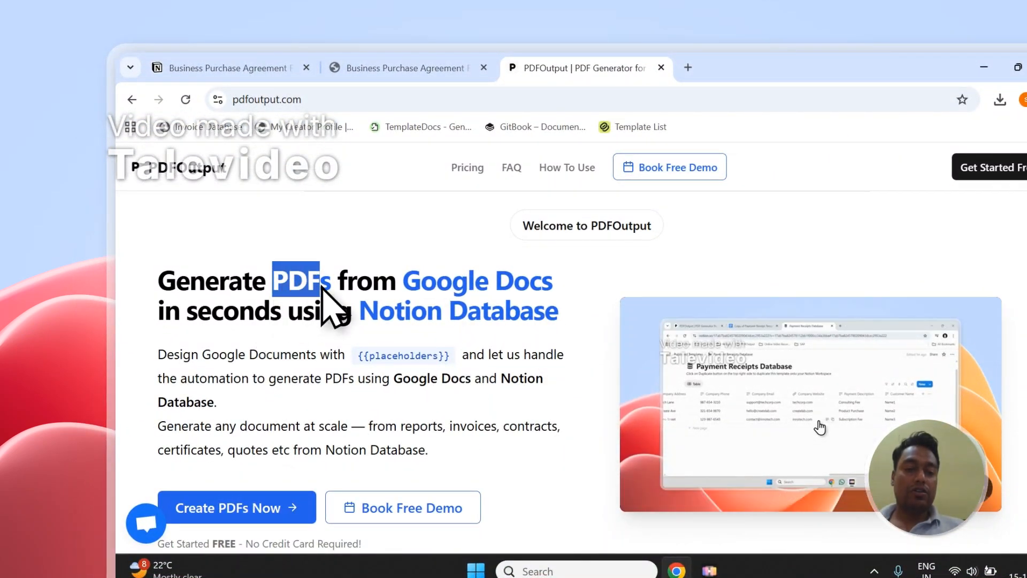
left_click_drag(403, 284, 512, 286)
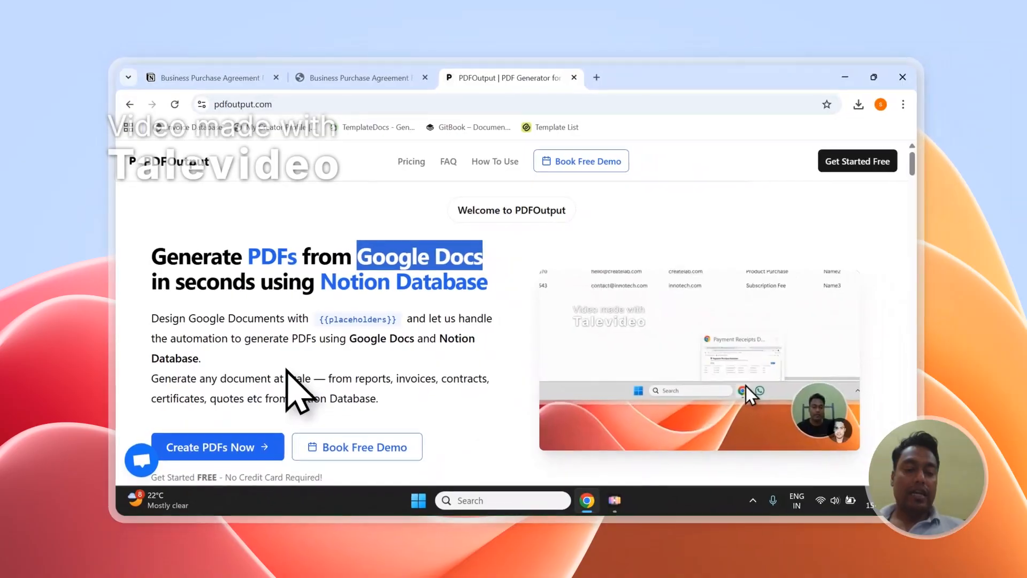
scroll(300, 380, "down", 1)
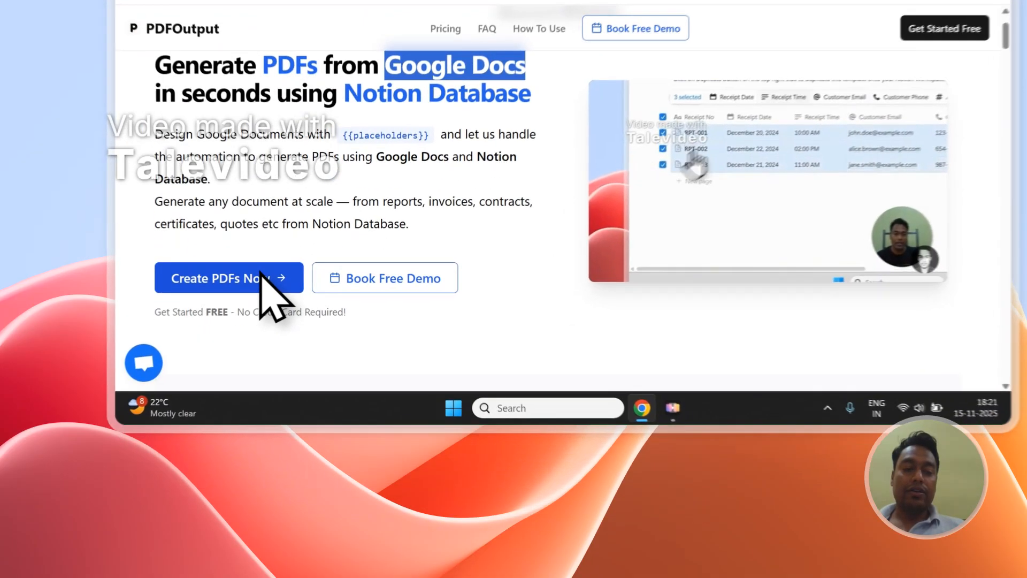
left_click(246, 380)
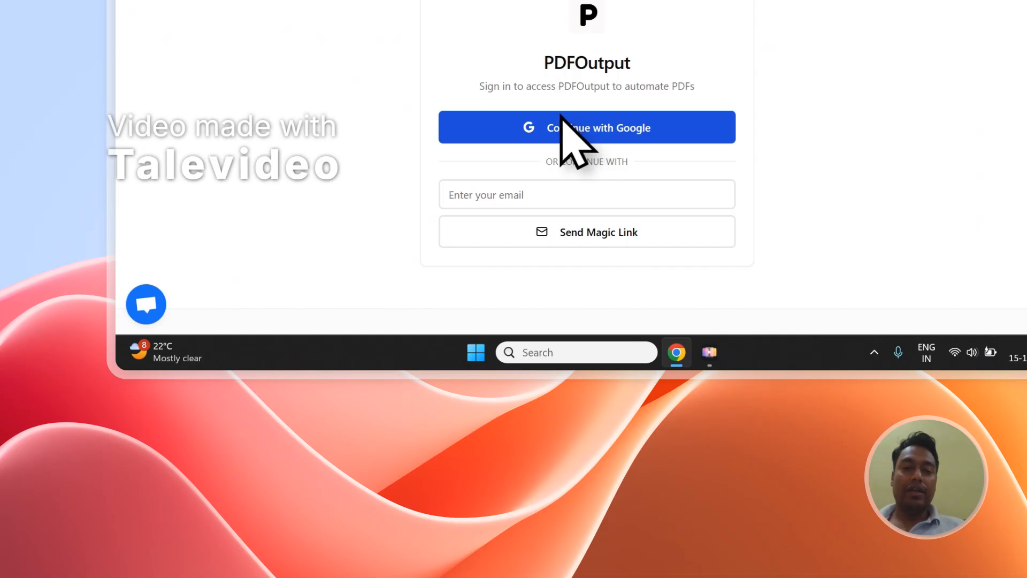
left_click(561, 115)
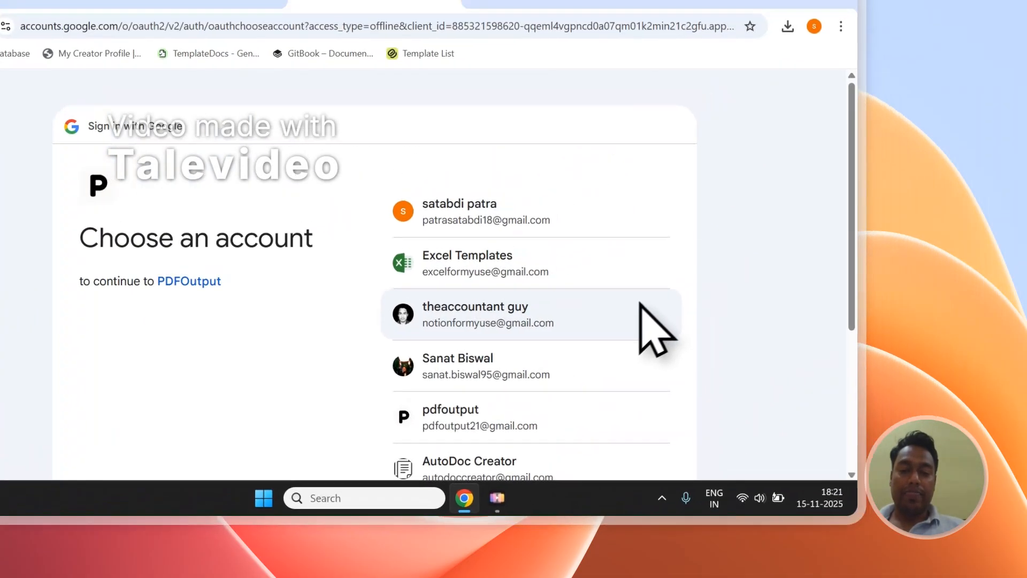
left_click(760, 172)
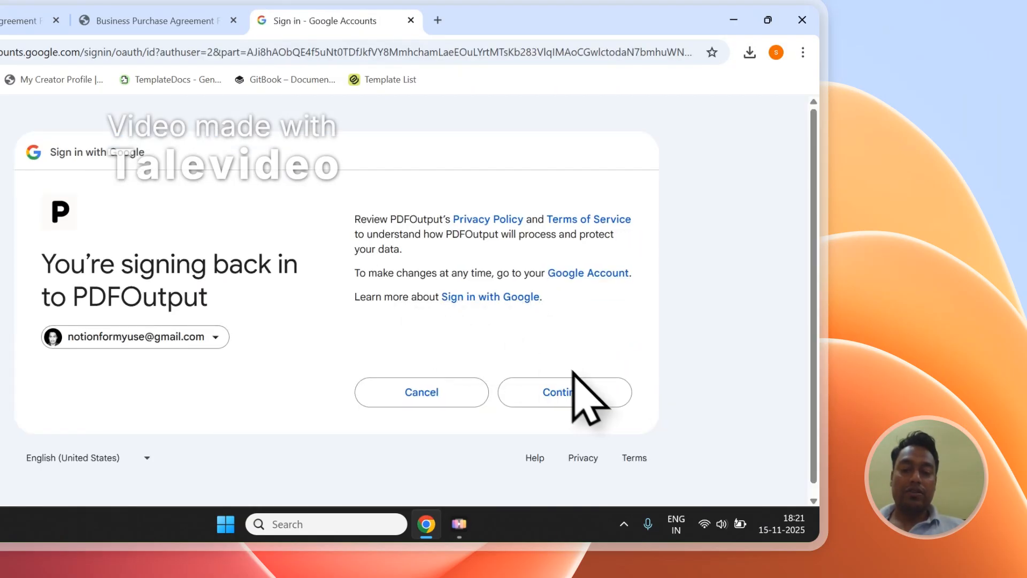
left_click(567, 394)
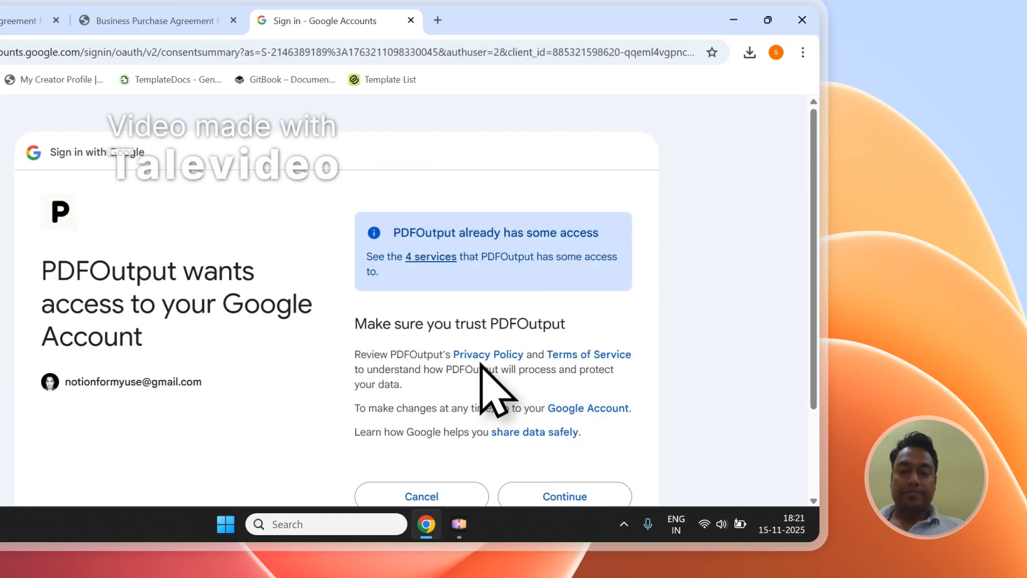
left_click(545, 492)
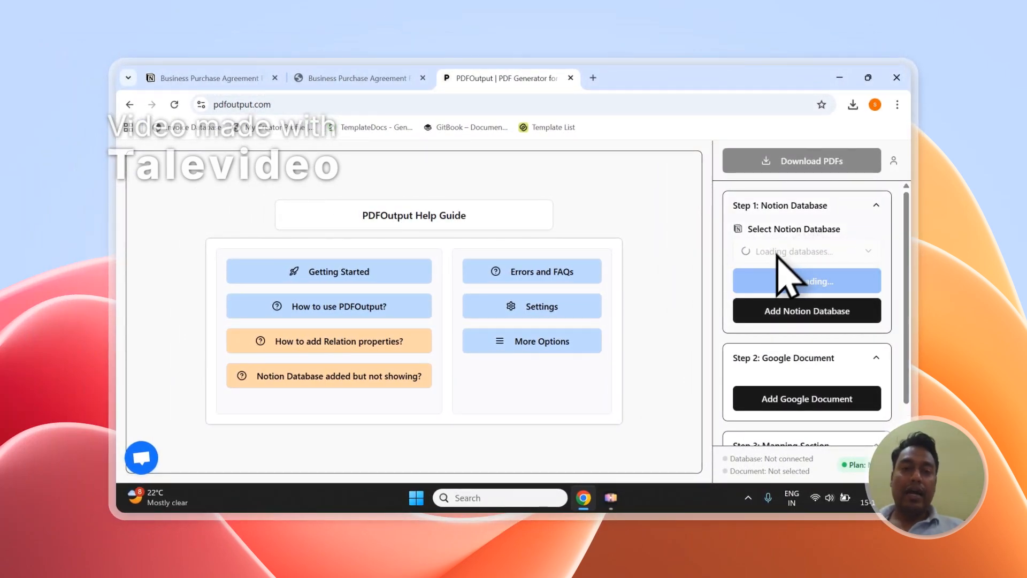
Step: Examine PDFOutput's Notion database, Google document and mapping sections, including the list of copyable database properties
left_click(353, 78)
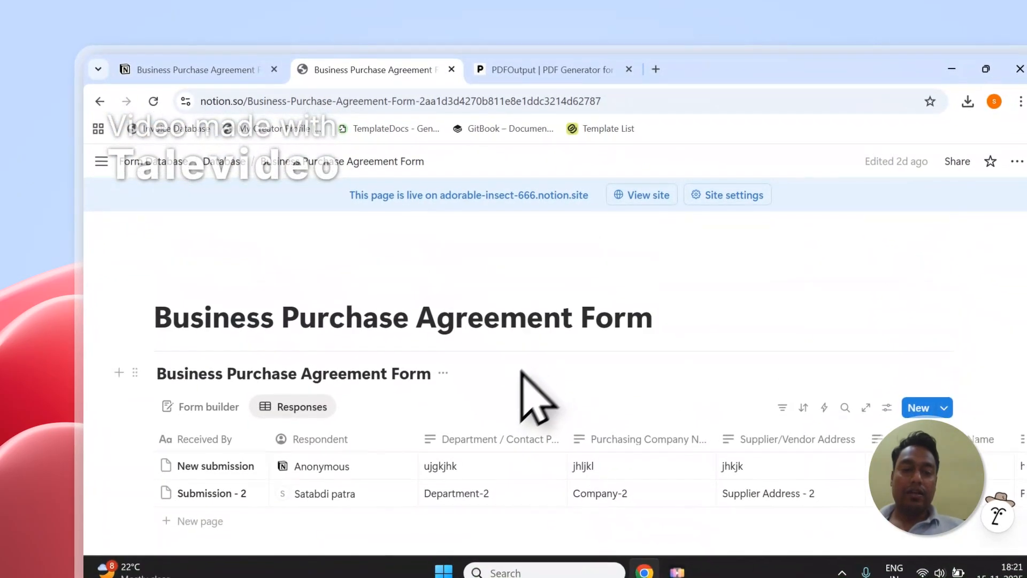
left_click(512, 92)
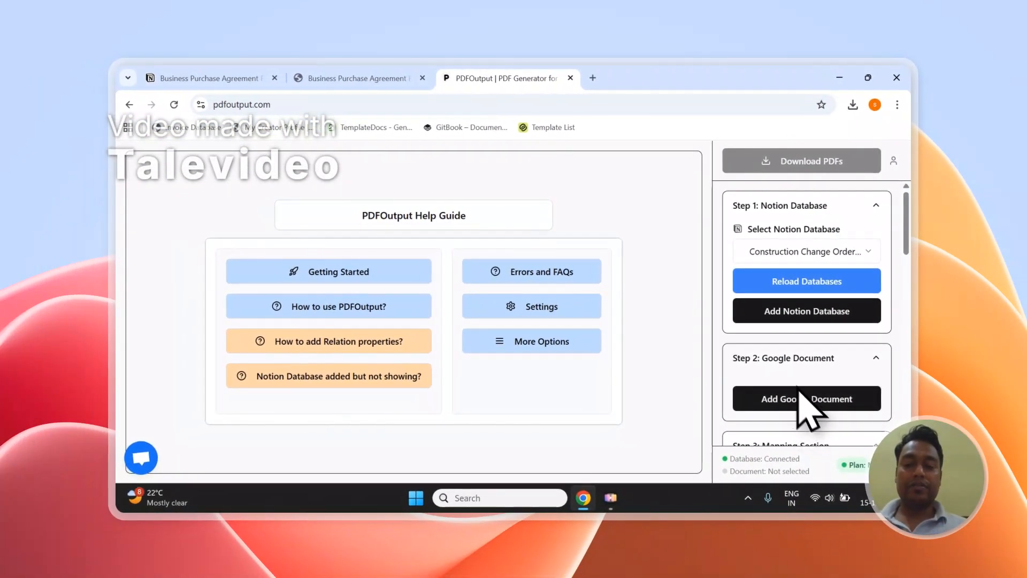
scroll(794, 391, "down", 3)
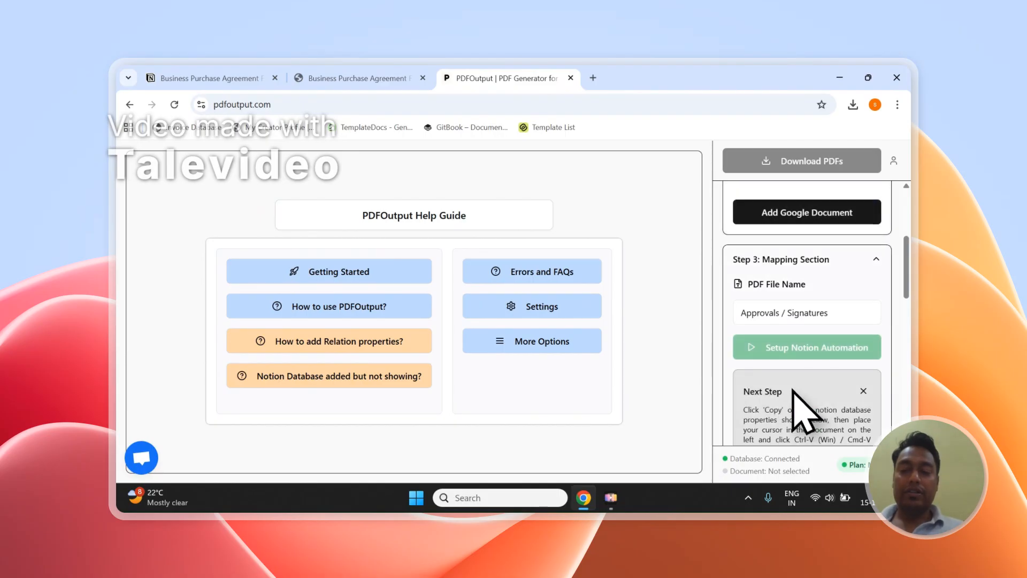
scroll(791, 412, "down", 3)
scroll(779, 393, "down", 2)
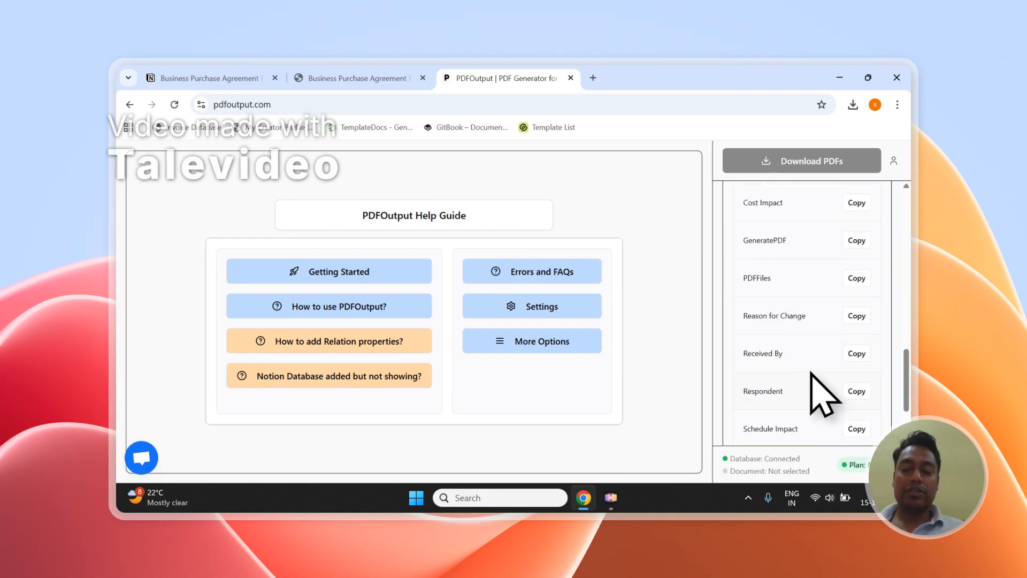
scroll(811, 373, "up", 5)
scroll(808, 372, "up", 1)
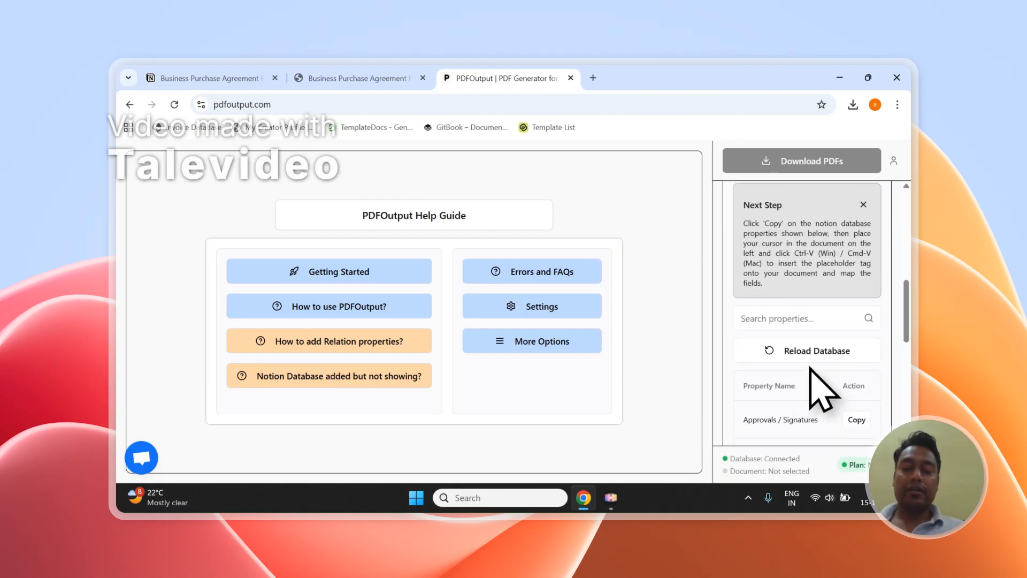
scroll(805, 377, "down", 5)
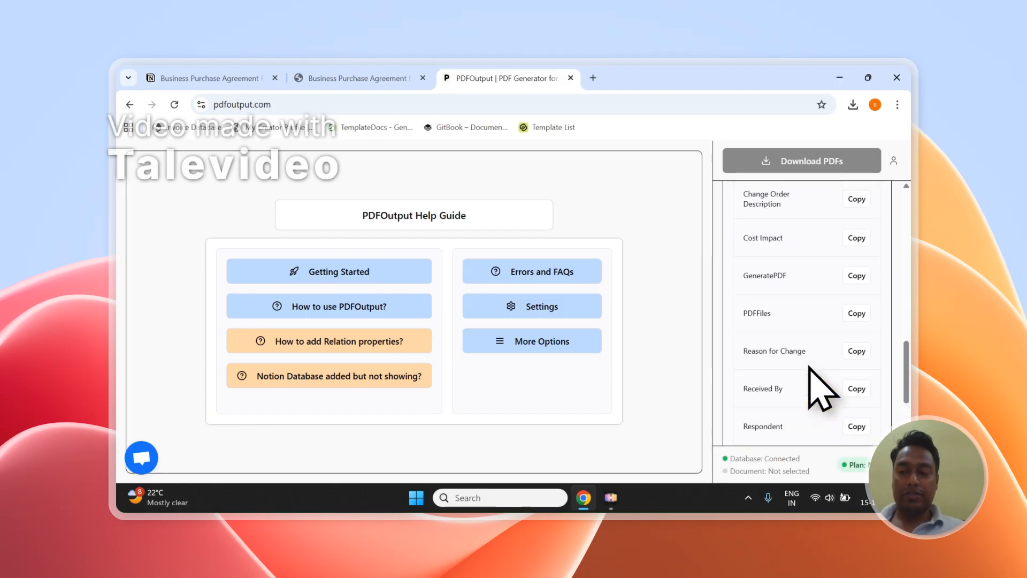
scroll(822, 386, "up", 10)
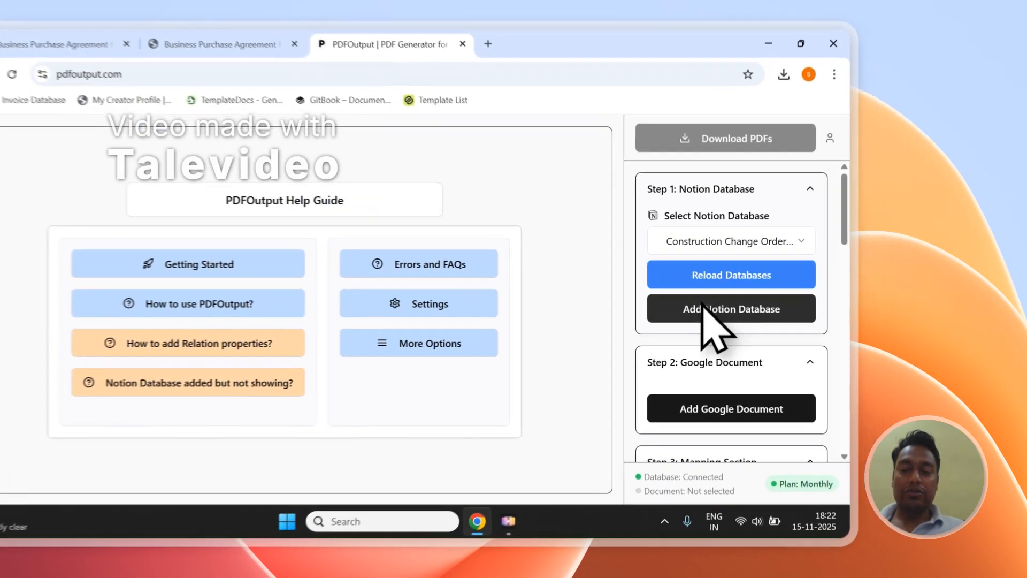
Step: Start adding a Notion database in PDFOutput and copy the page title "Business Purchase Agreement Form" from Notion
left_click(754, 311)
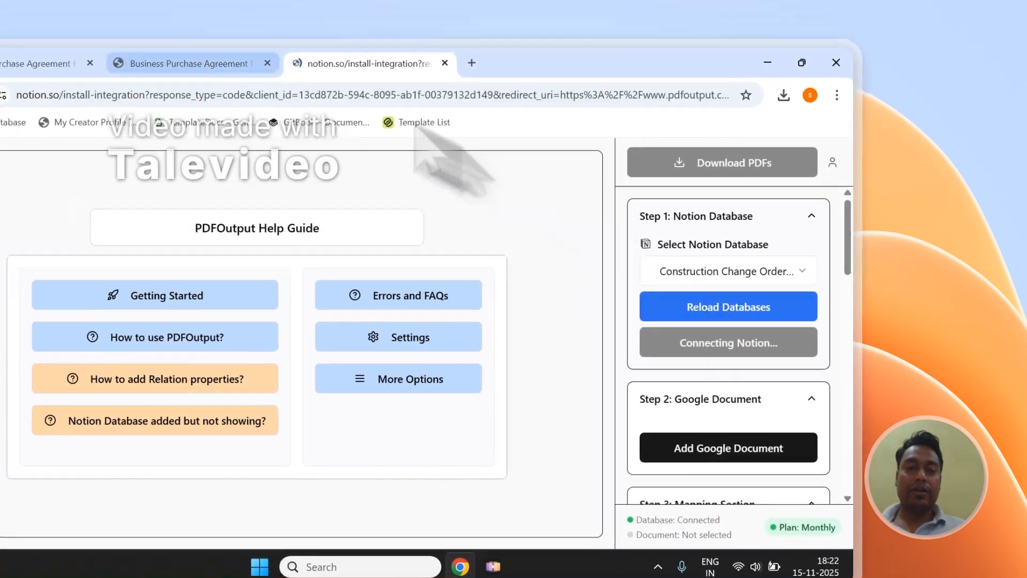
left_click(200, 28)
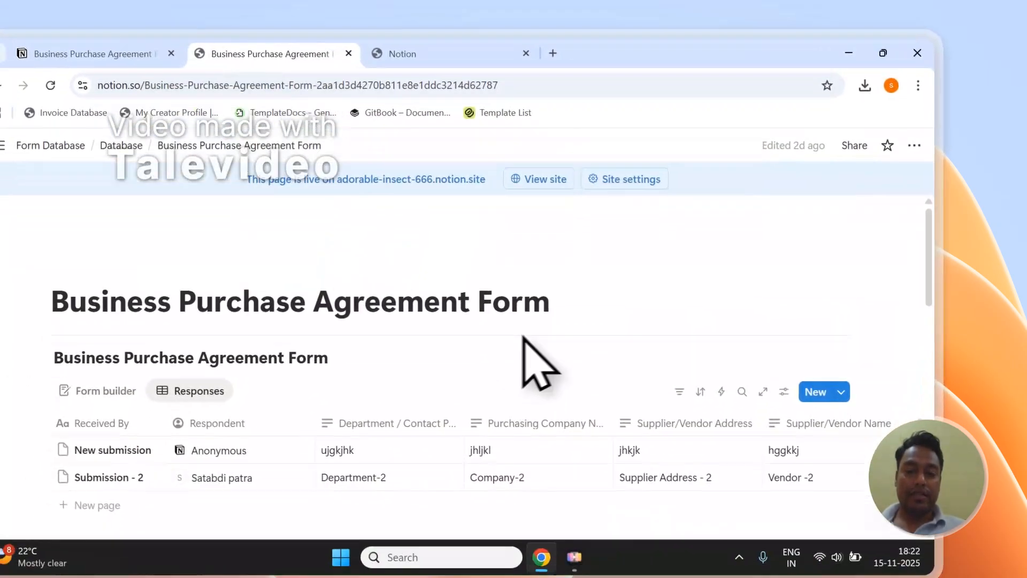
left_click_drag(554, 309, 64, 318)
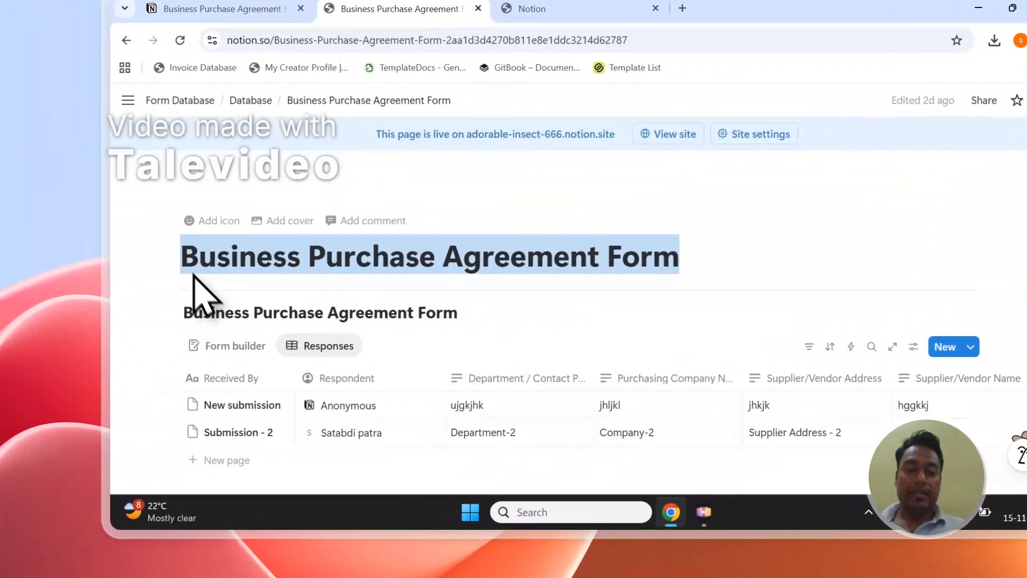
right_click(206, 271)
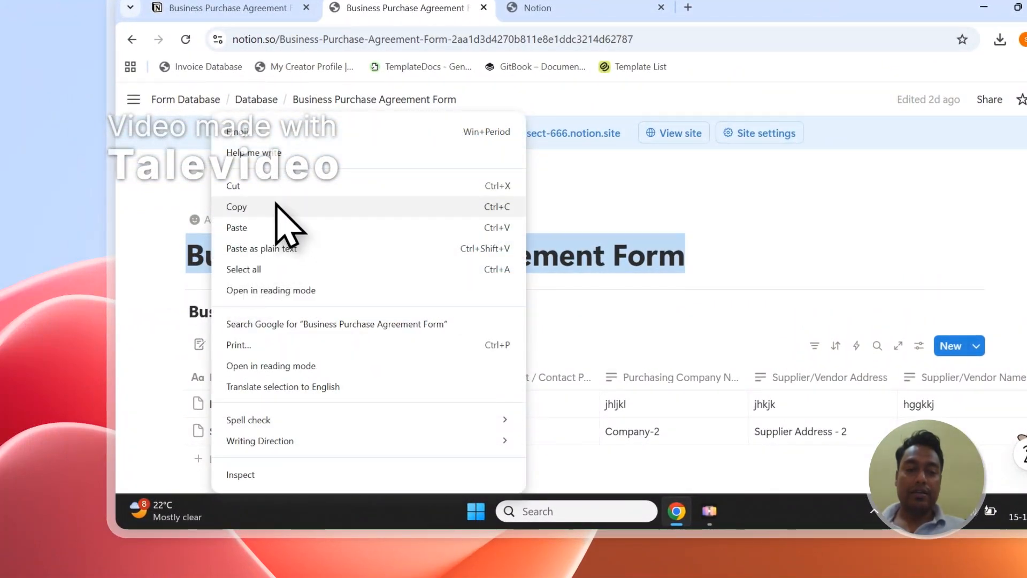
left_click(276, 206)
left_click(648, 7)
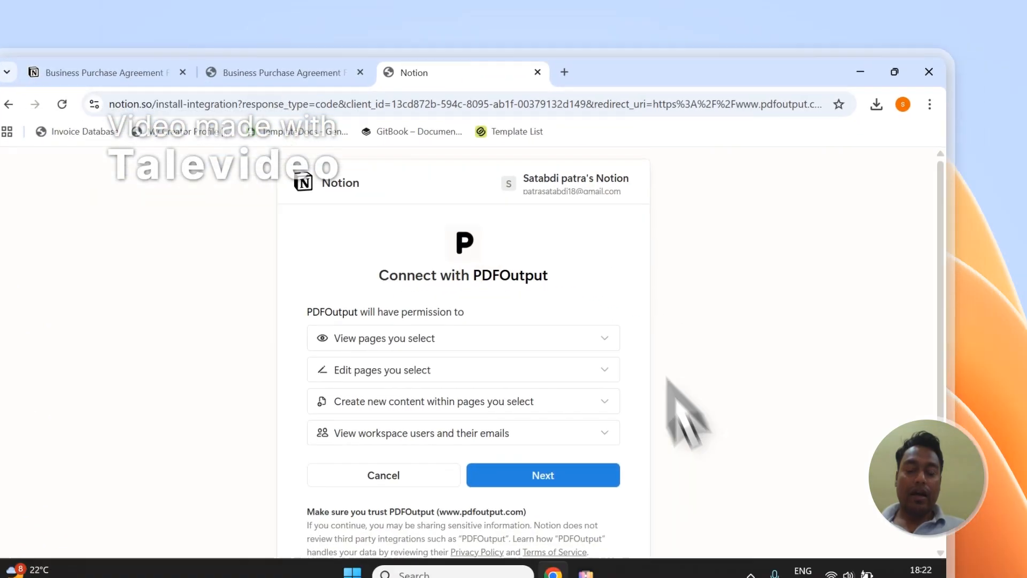
Step: Continue connecting Notion with PDFOutput and choose to select pages to share with the integration
left_click(548, 480)
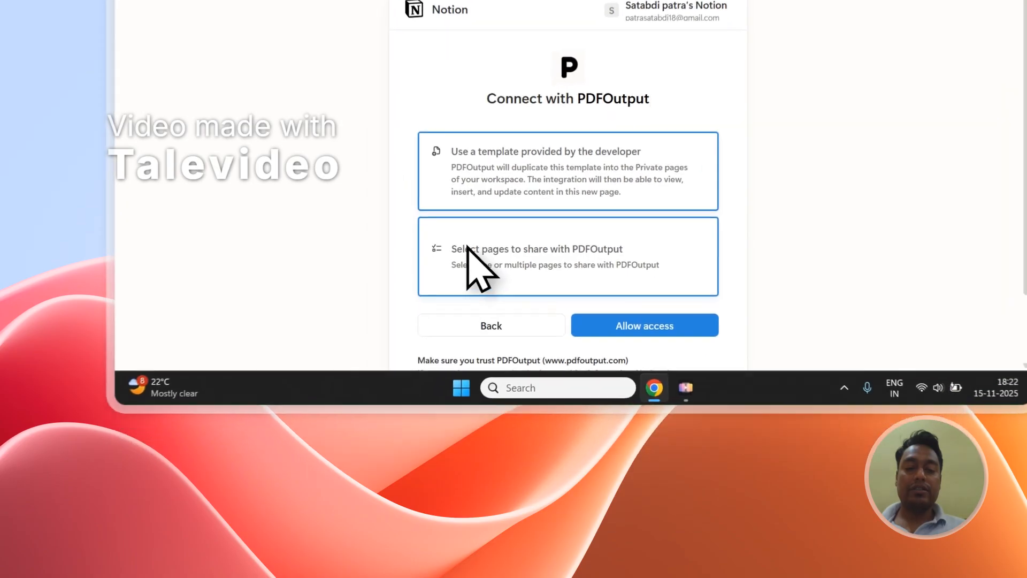
left_click(439, 378)
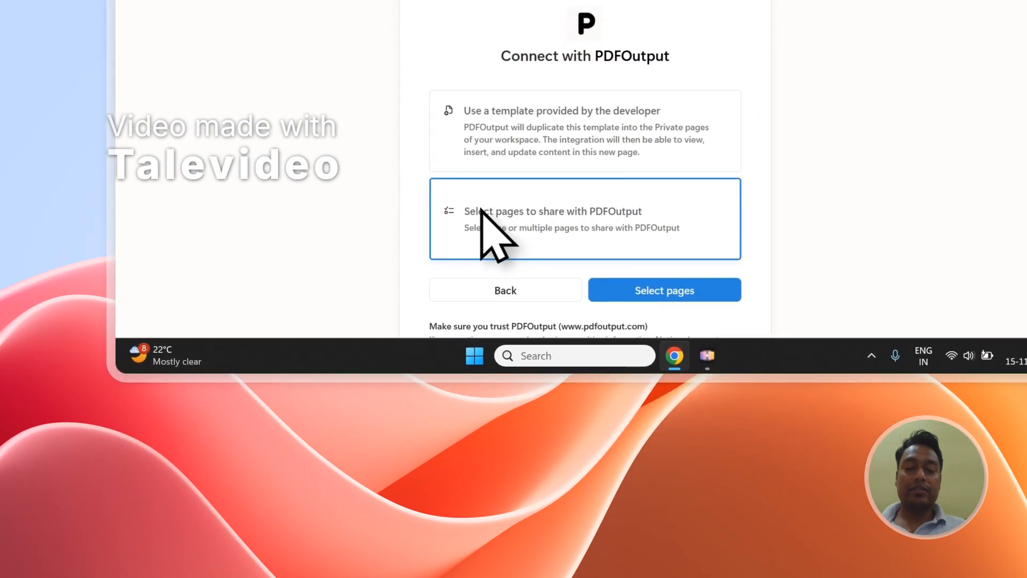
left_click(638, 297)
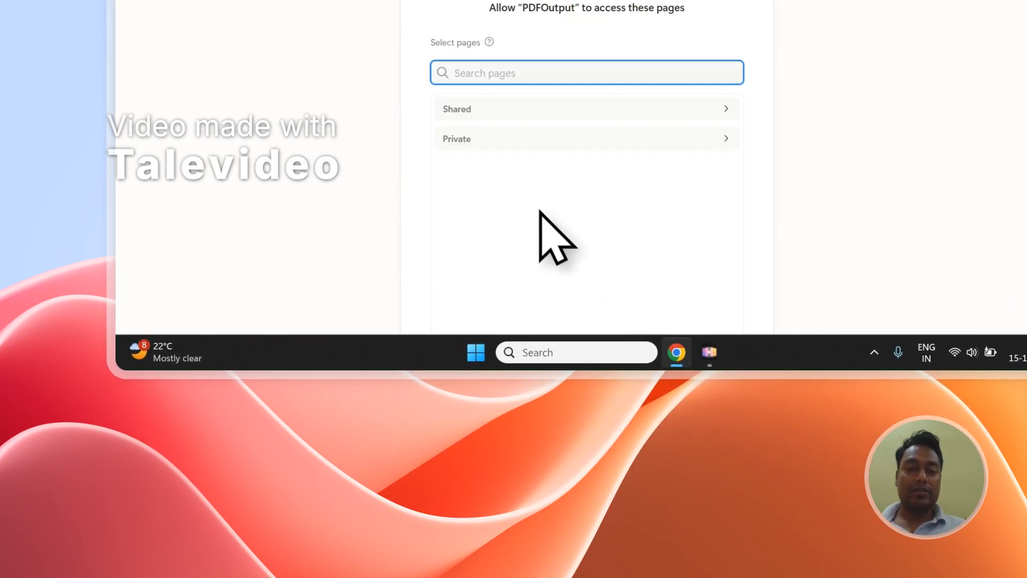
Step: Search the shareable pages for the copied form title and add "Business Purchase Agreement Form" from Form Database / Database
right_click(468, 71)
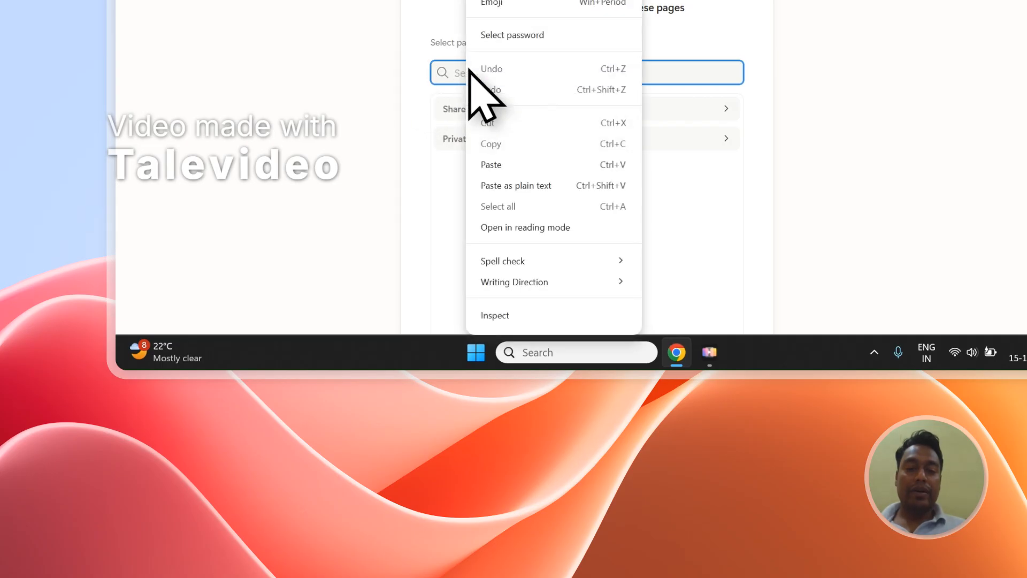
left_click(547, 168)
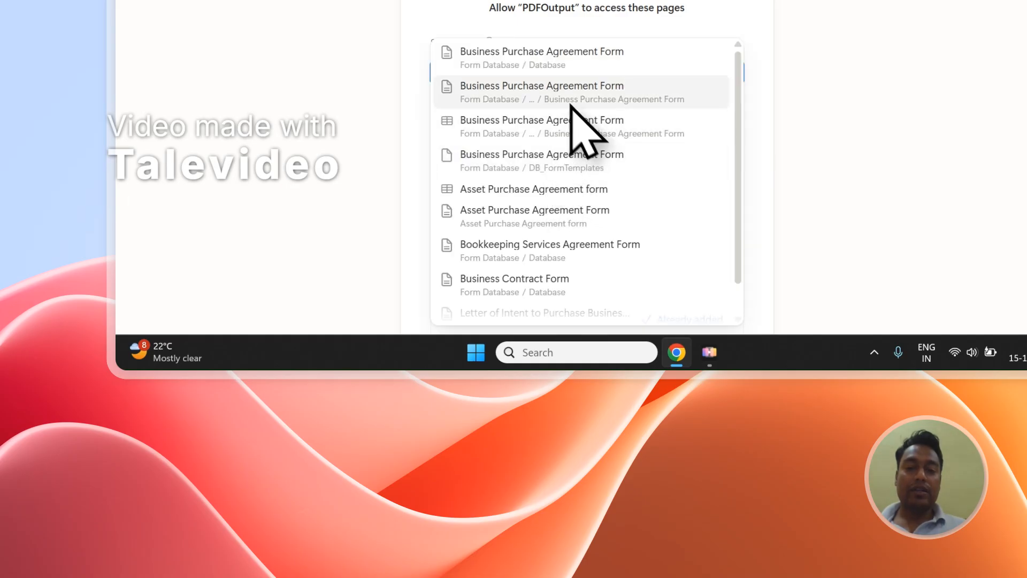
left_click(548, 57)
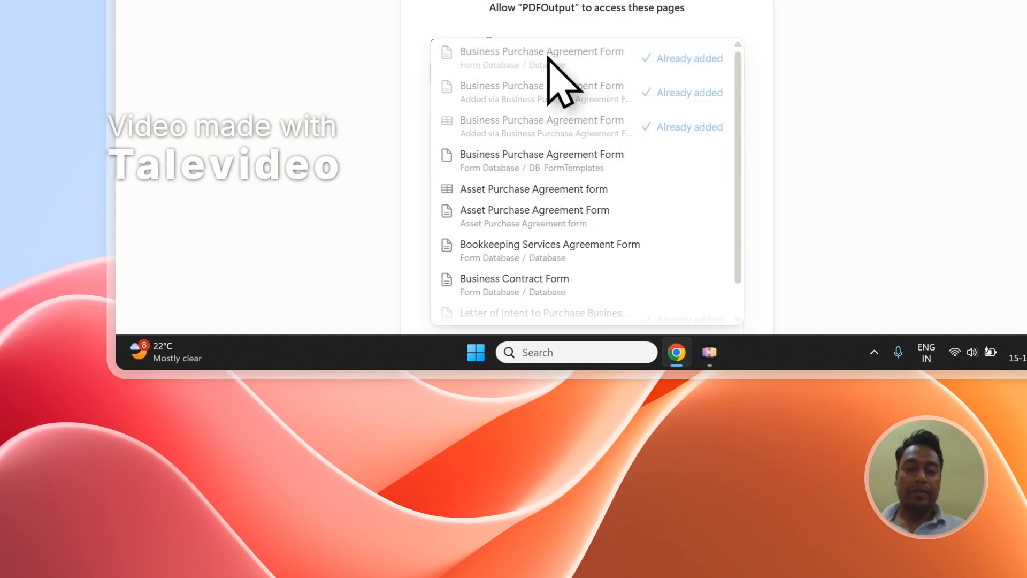
left_click(770, 31)
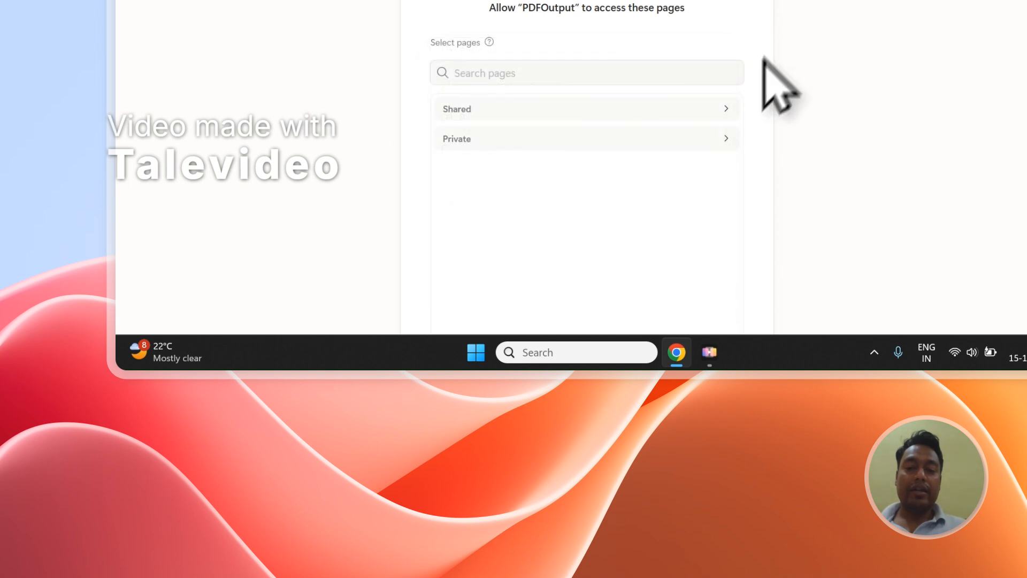
Step: Examine the manually selected and top-level private pages offered for sharing, and check the Business Purchase Agreement Form page in Notion
scroll(757, 75, "down", 2)
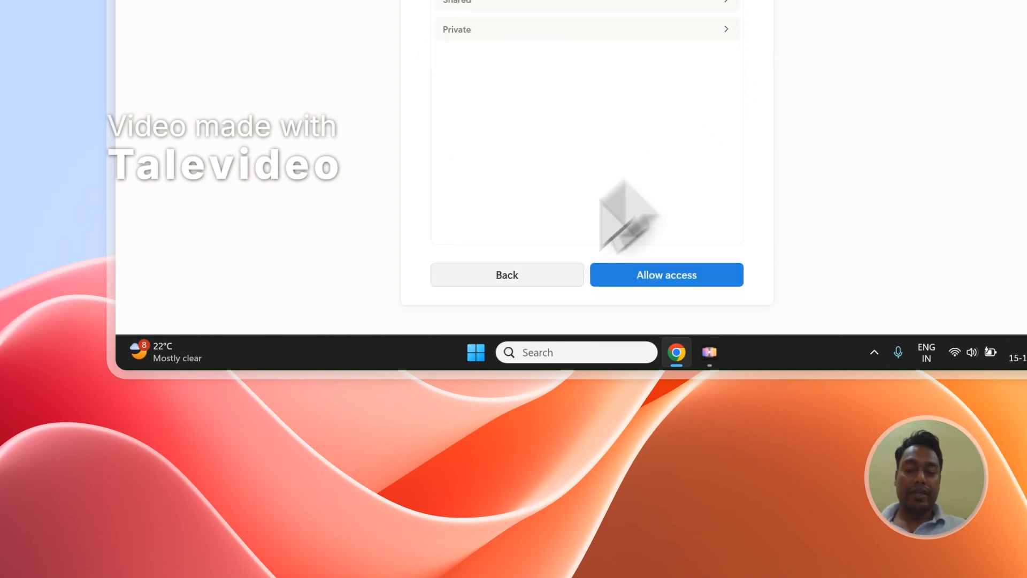
left_click(692, 37)
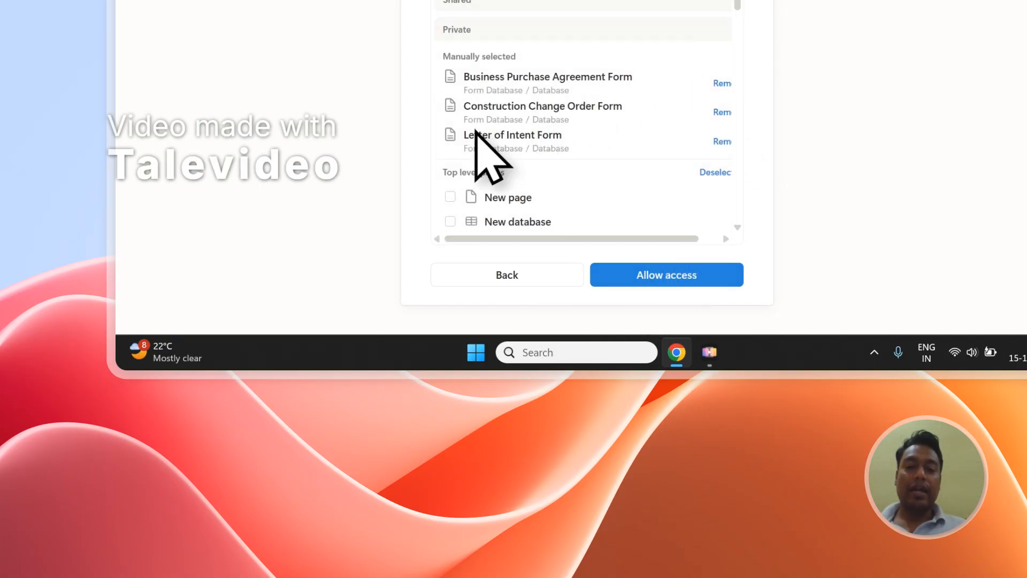
scroll(509, 35, "up", 2)
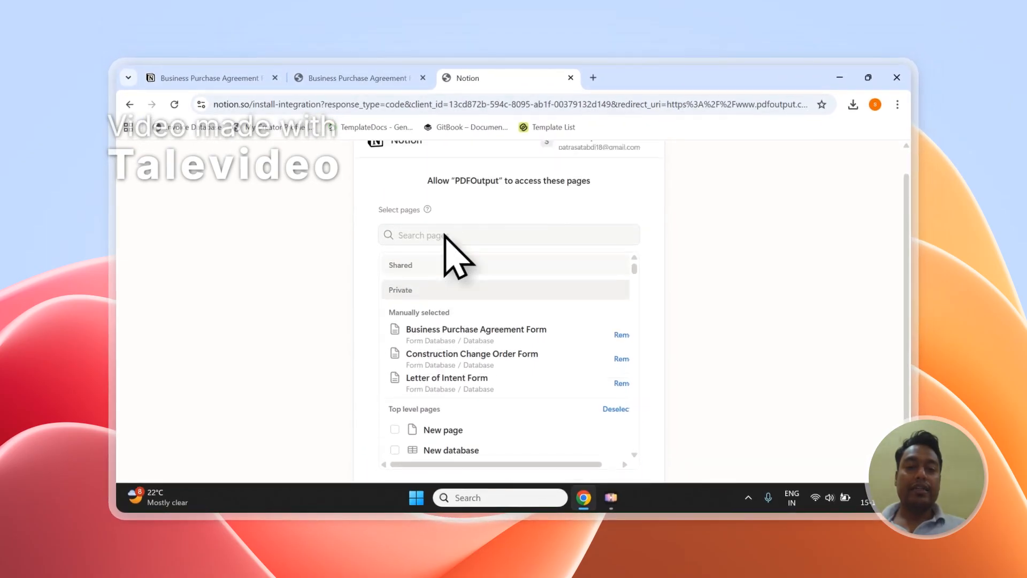
scroll(451, 237, "up", 1)
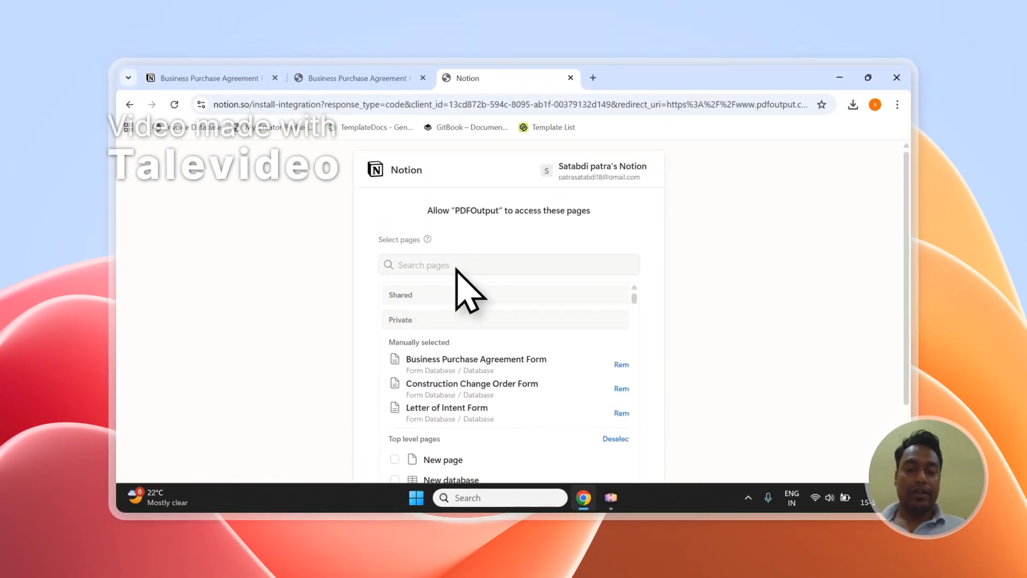
scroll(465, 289, "down", 2)
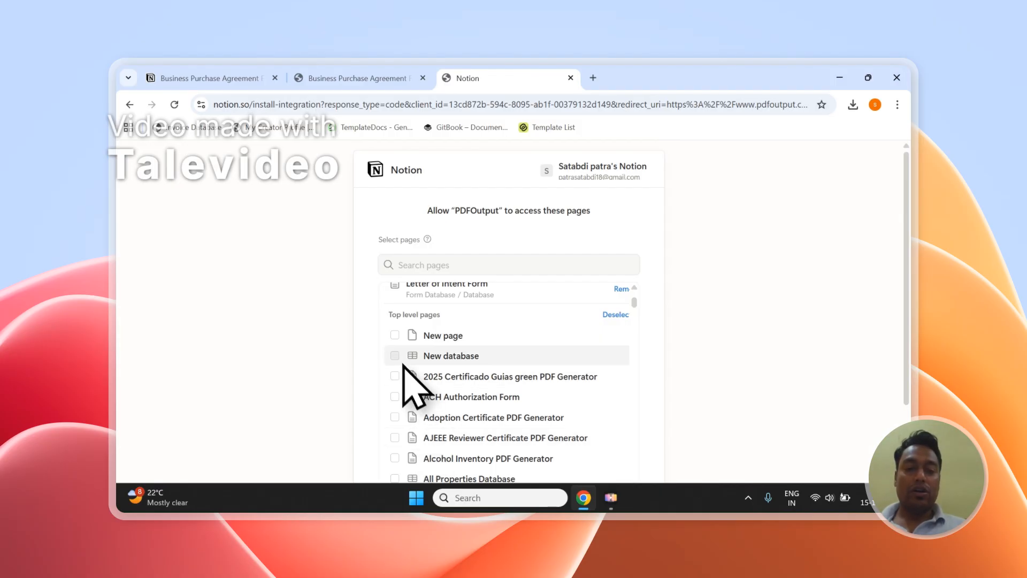
left_click(420, 266)
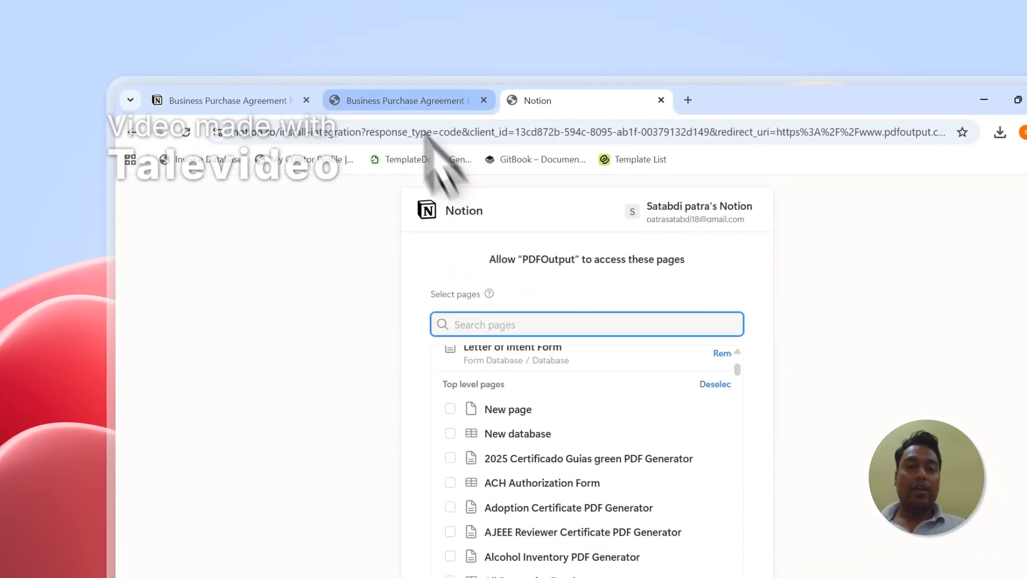
left_click(407, 78)
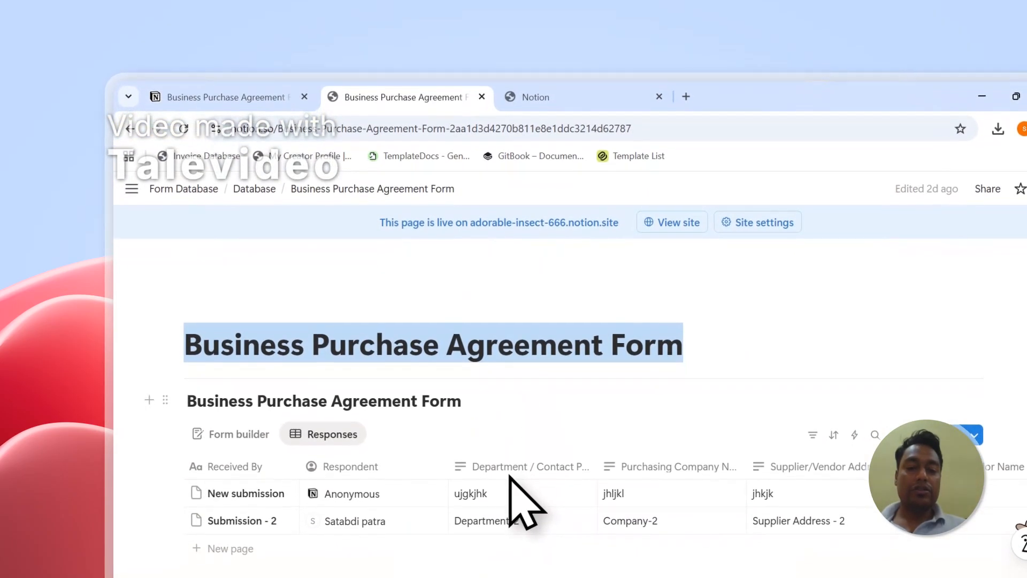
left_click(576, 376)
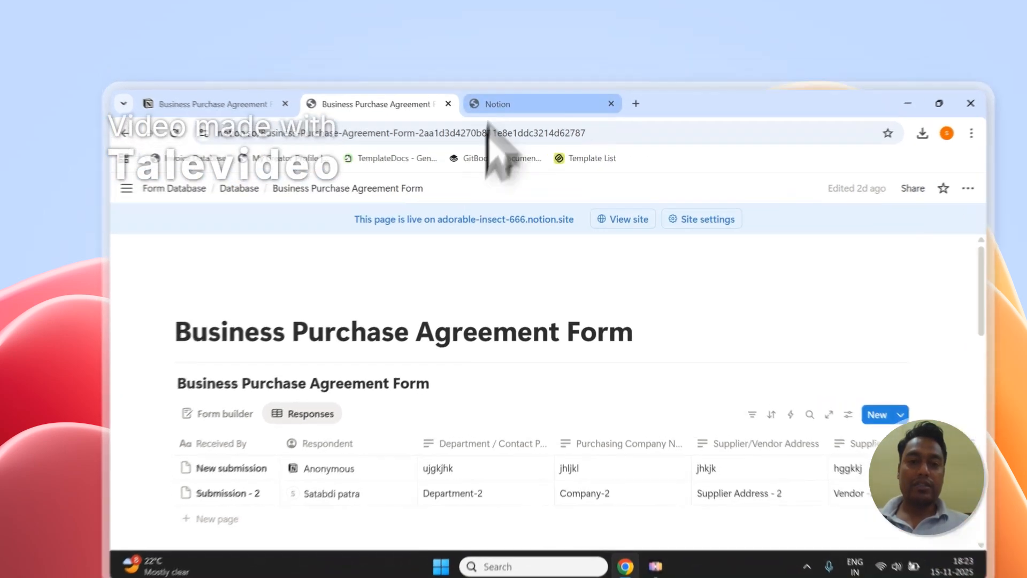
left_click(470, 79)
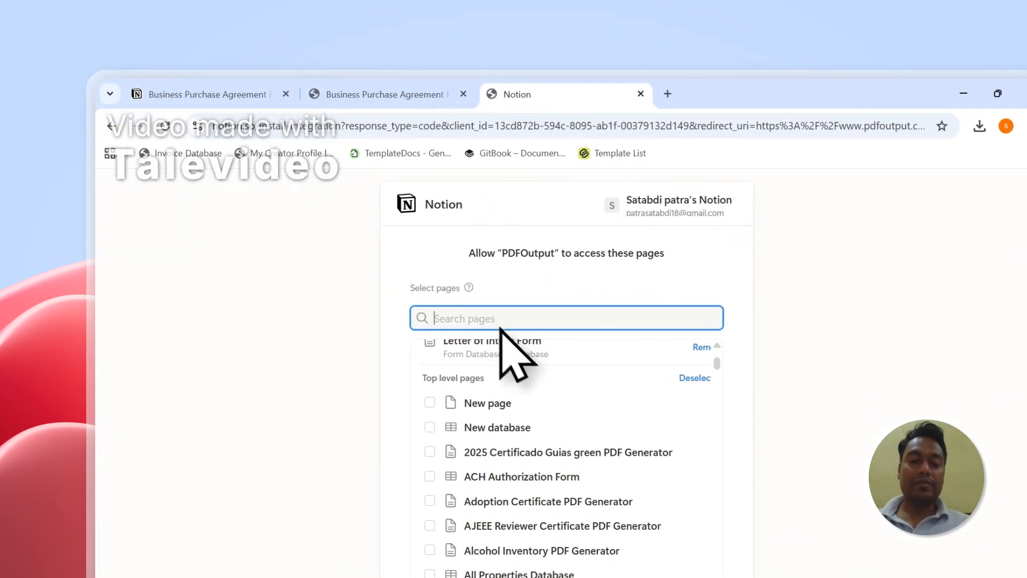
left_click(428, 94)
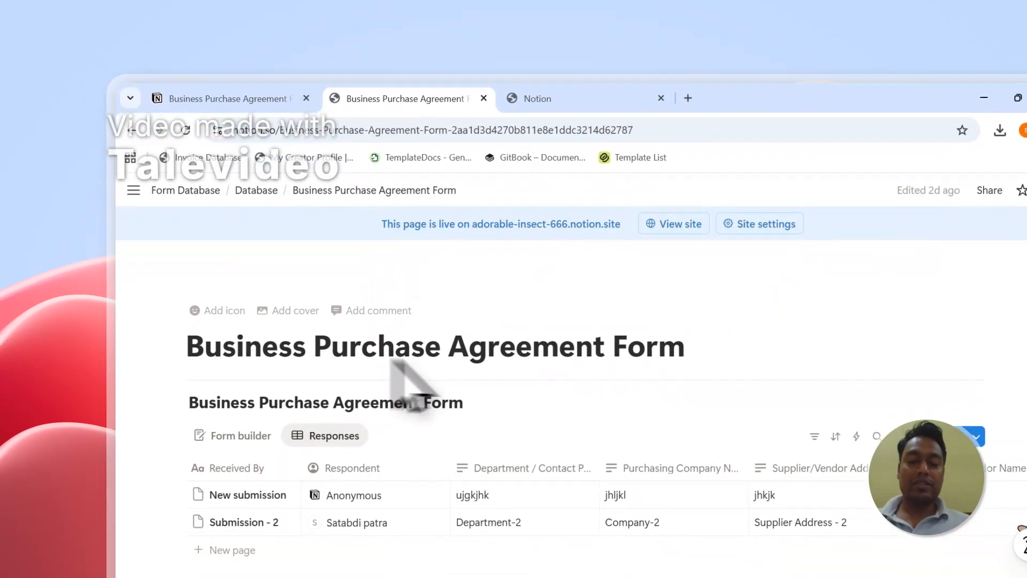
left_click(588, 96)
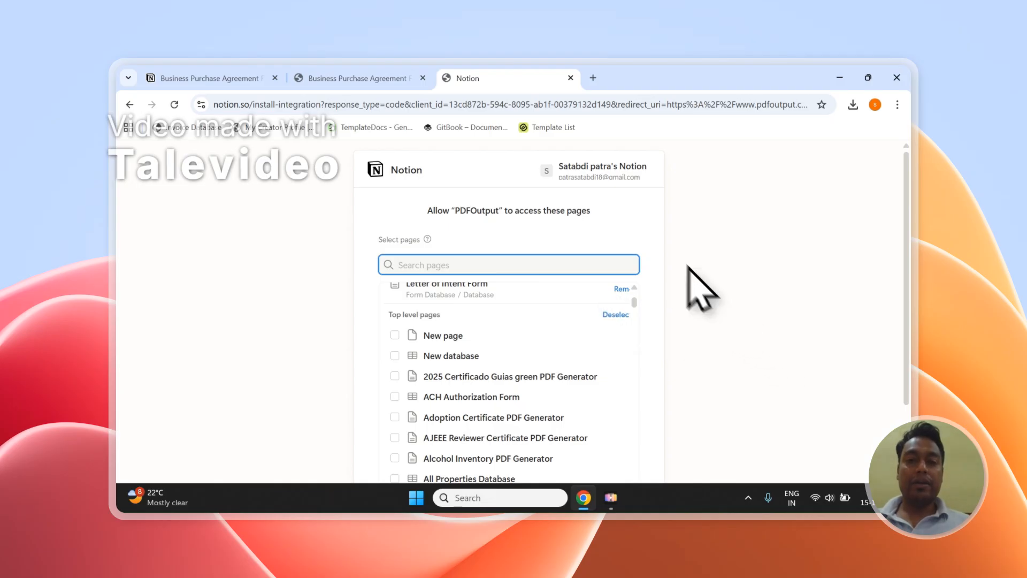
Step: Allow PDFOutput access to the selected Notion pages, completing the connection
scroll(909, 227, "down", 3)
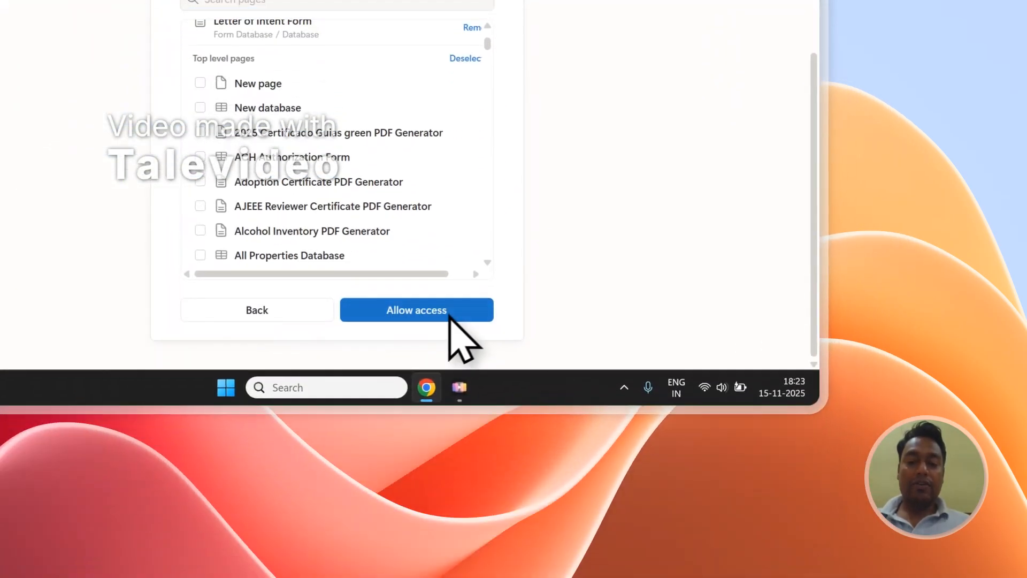
left_click(446, 316)
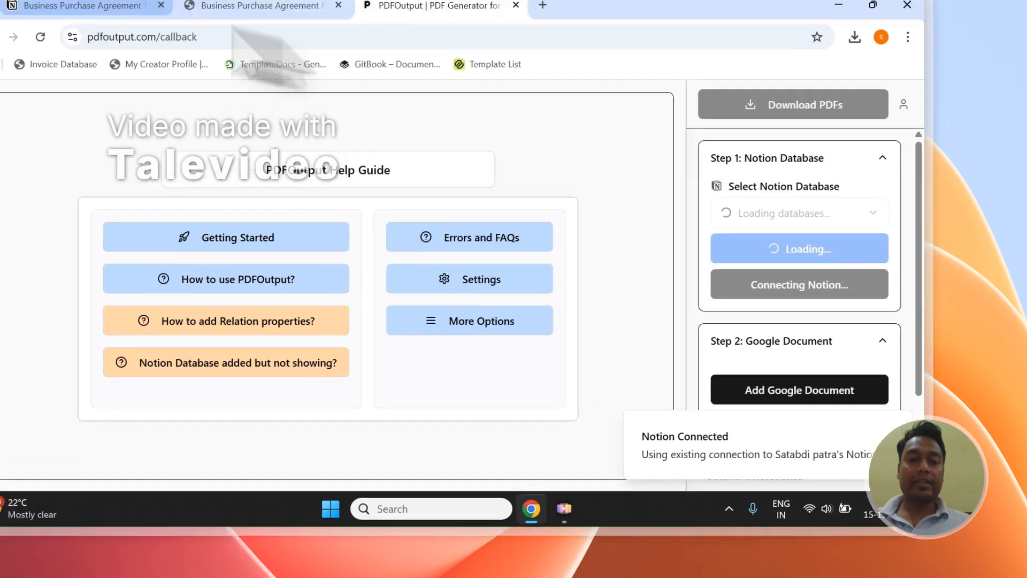
left_click(262, 6)
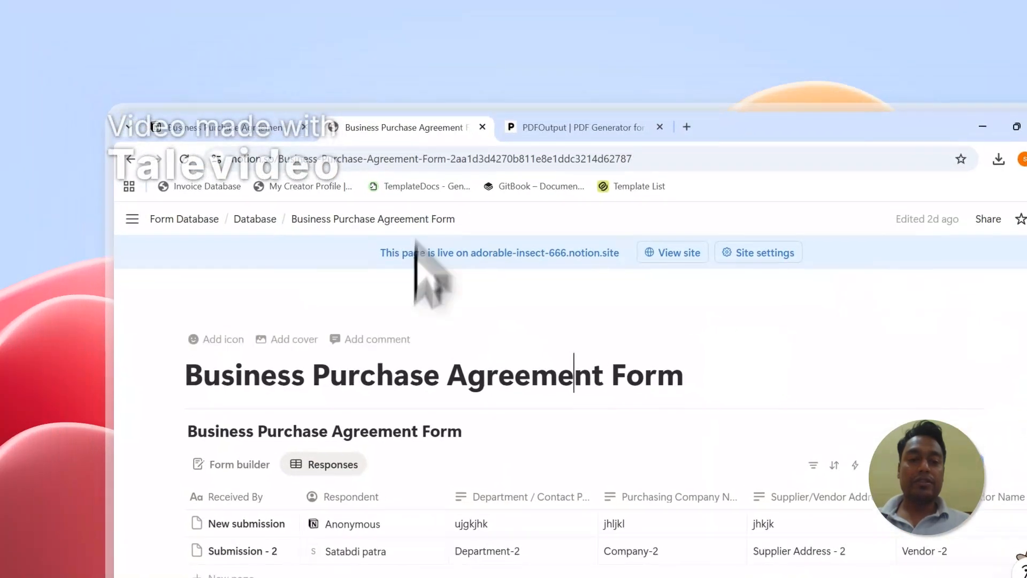
left_click(577, 110)
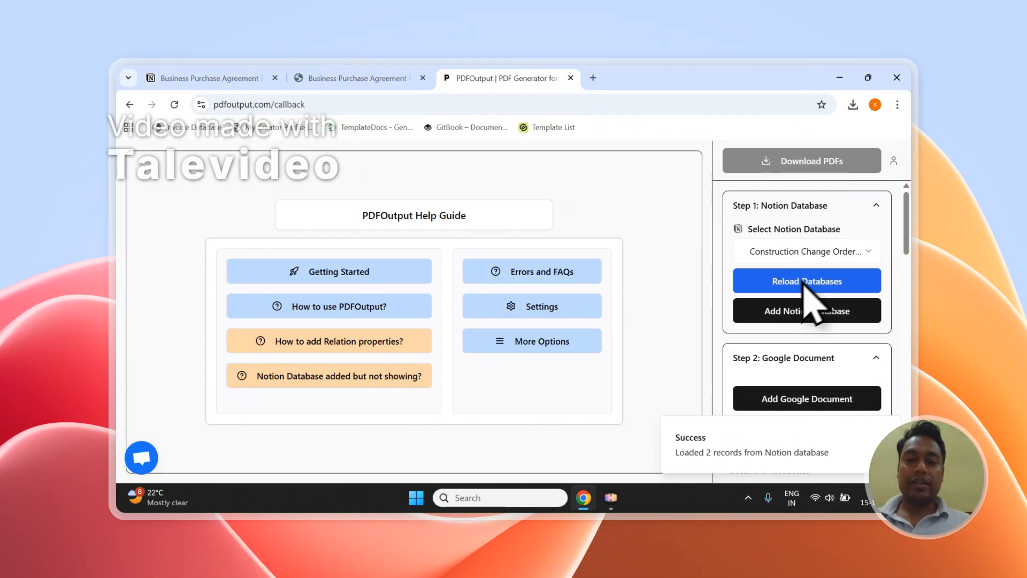
Step: Reload the PDFOutput page and select Business Purchase Agreement Form as the Notion database
left_click(791, 256)
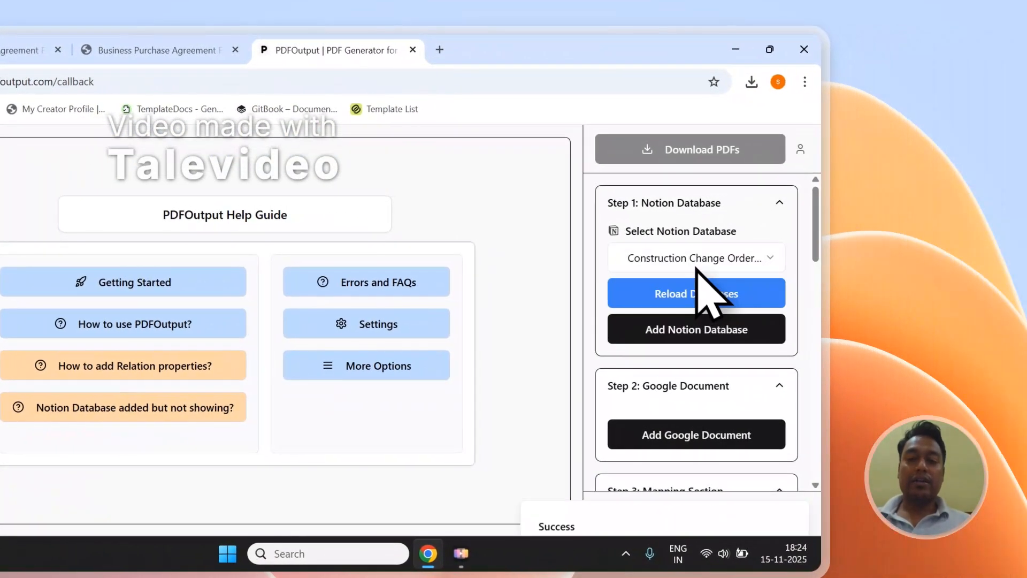
left_click(688, 259)
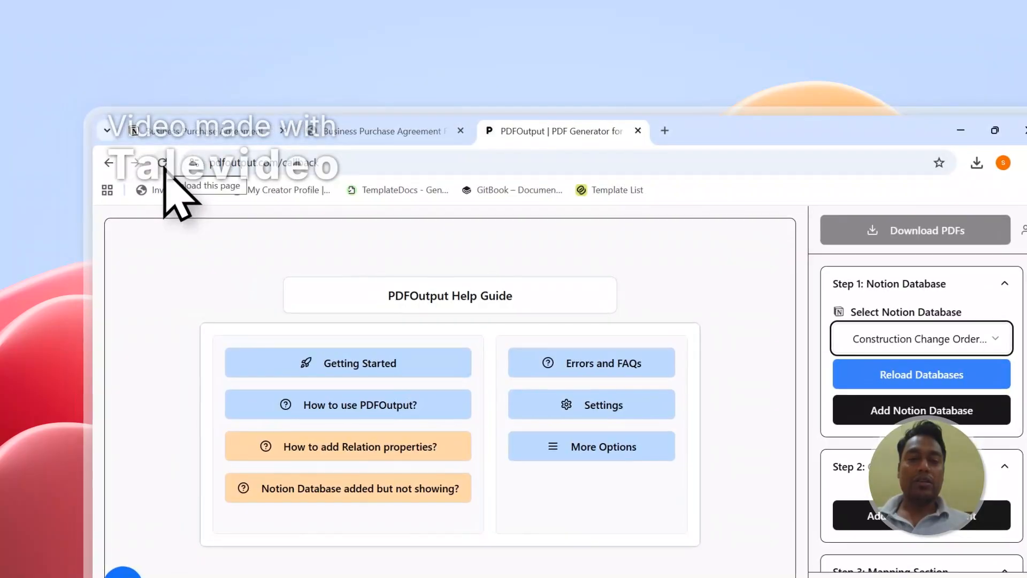
left_click(162, 163)
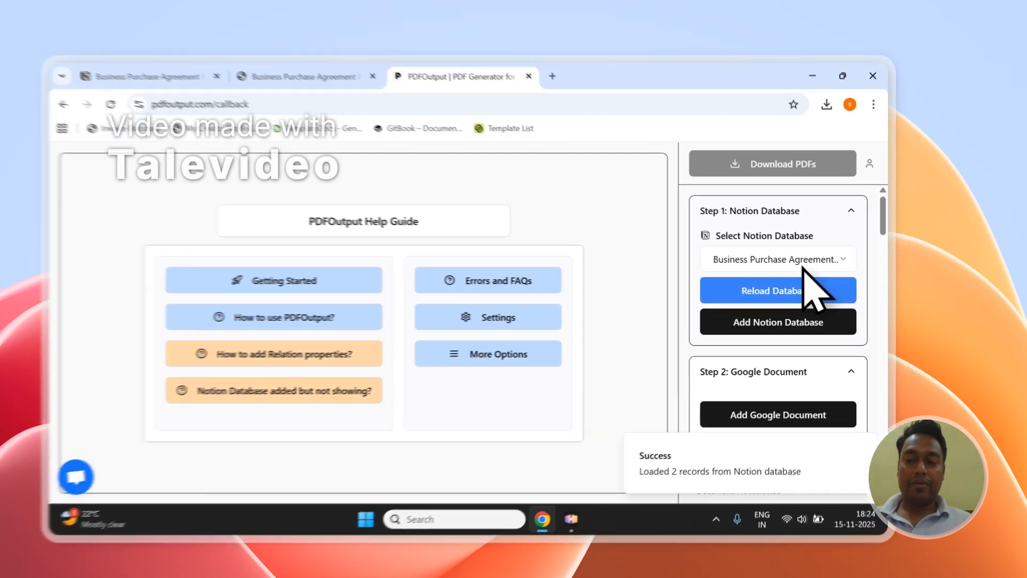
left_click(835, 252)
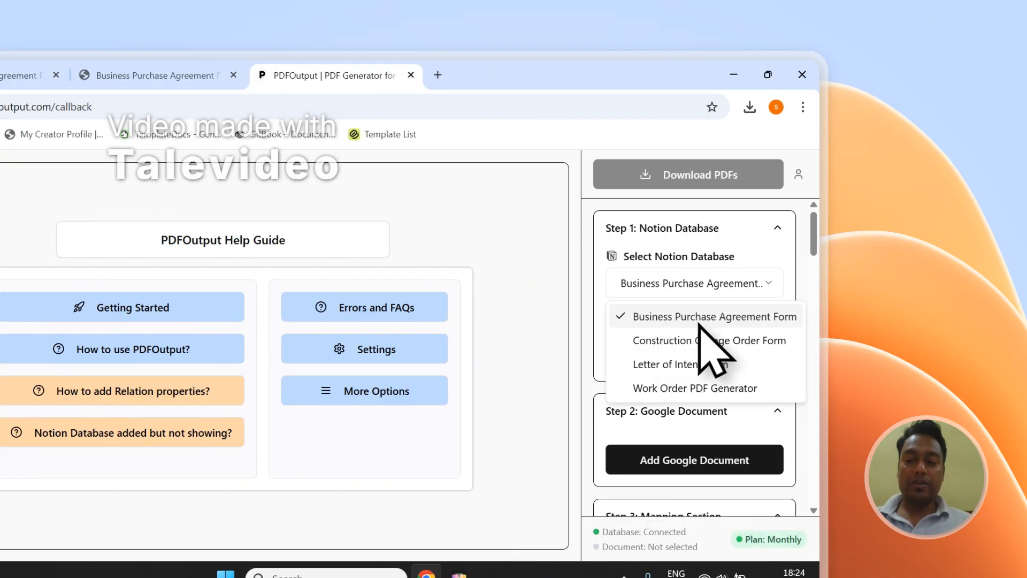
left_click(699, 323)
Step: Examine the copyable properties of the selected database in PDFOutput, checking them against the Responses table in Notion
left_click_drag(814, 243, 812, 315)
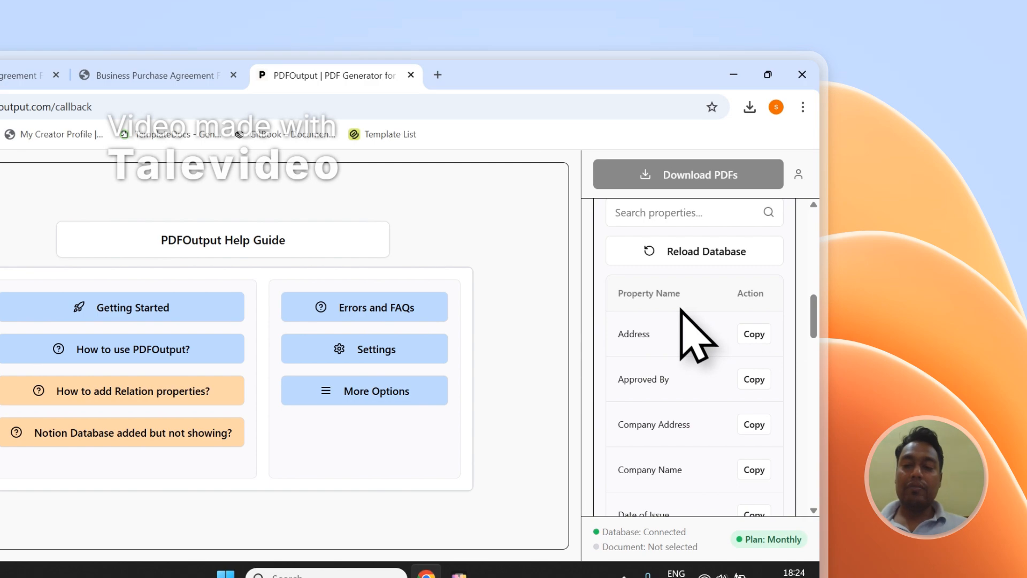
scroll(690, 337, "down", 3)
scroll(684, 334, "down", 1)
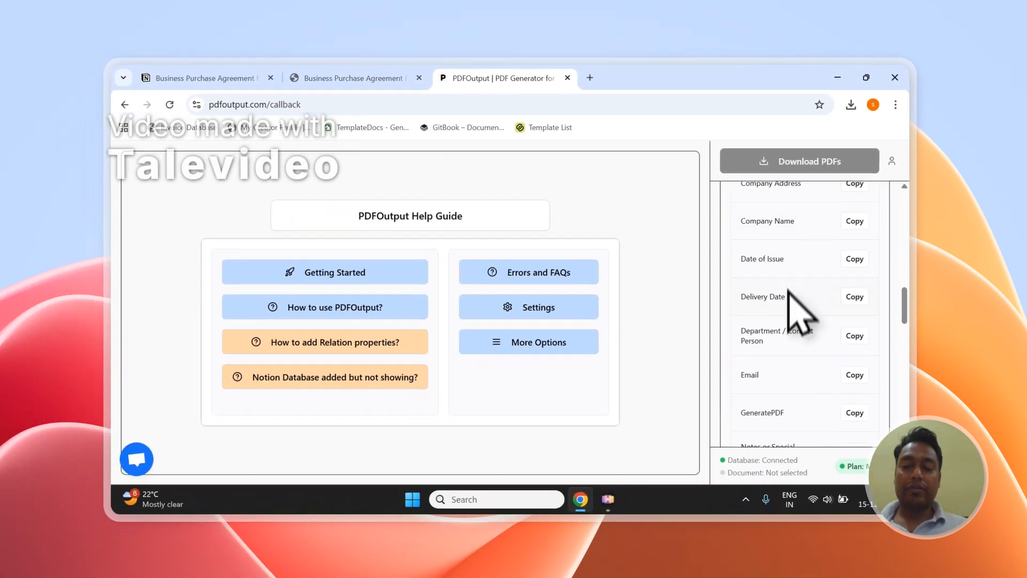
scroll(797, 321, "down", 7)
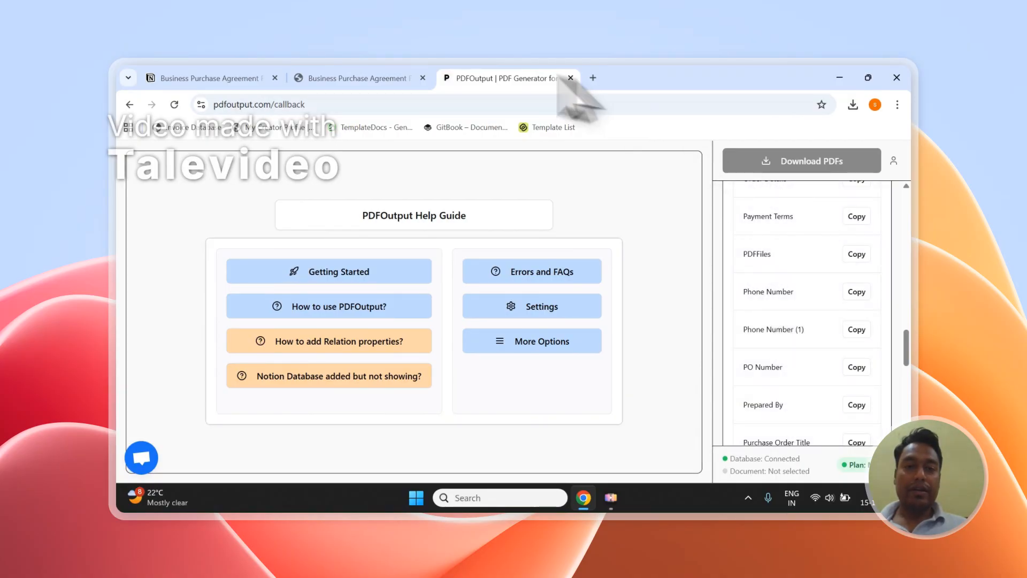
left_click(385, 78)
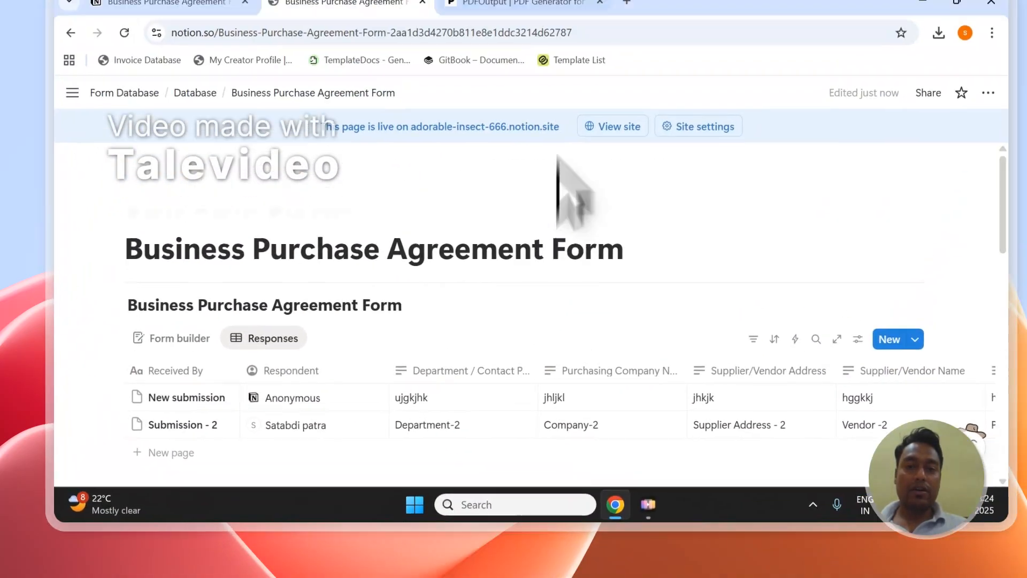
left_click(517, 111)
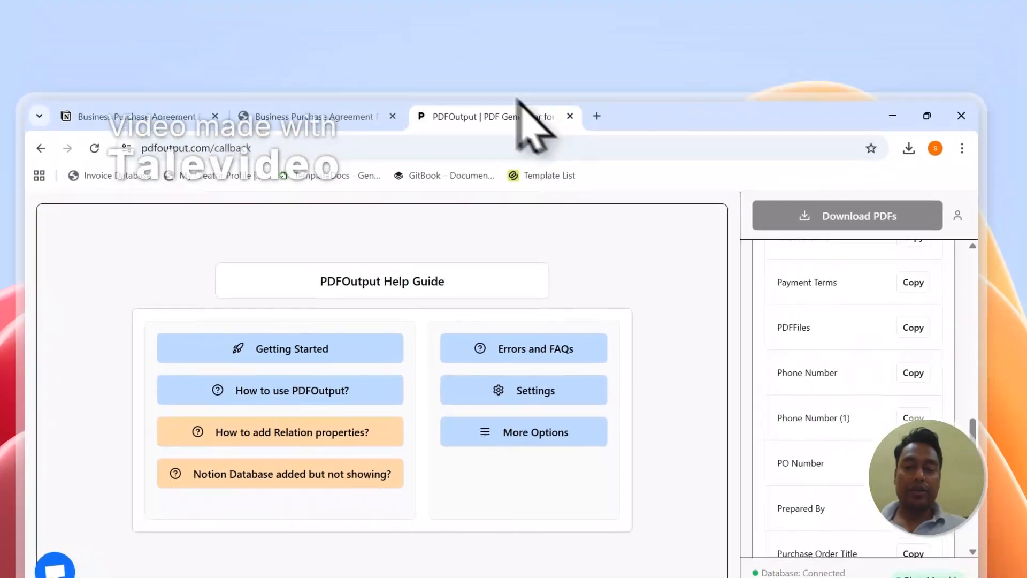
scroll(872, 470, "down", 10)
scroll(869, 465, "up", 10)
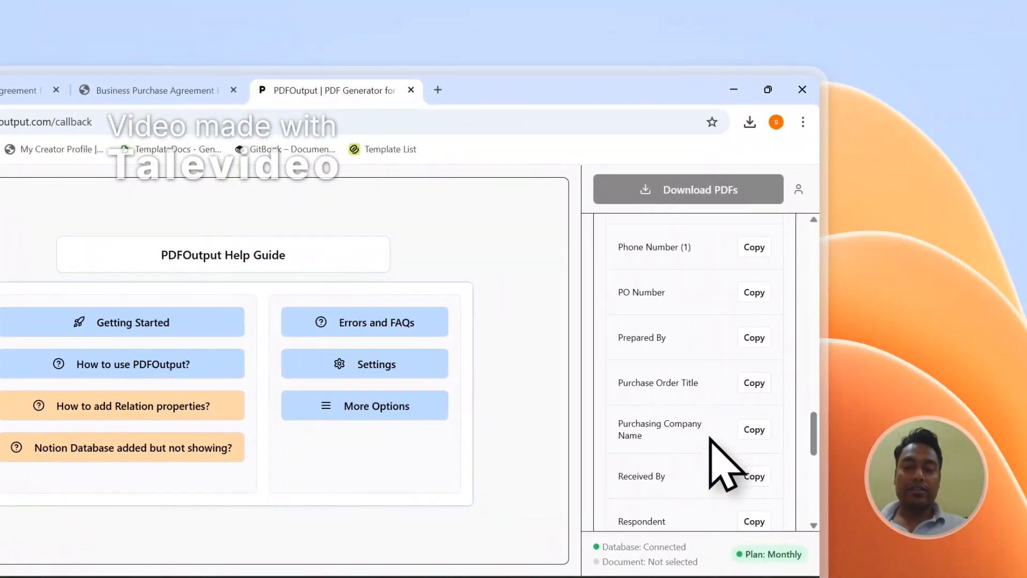
scroll(724, 463, "up", 15)
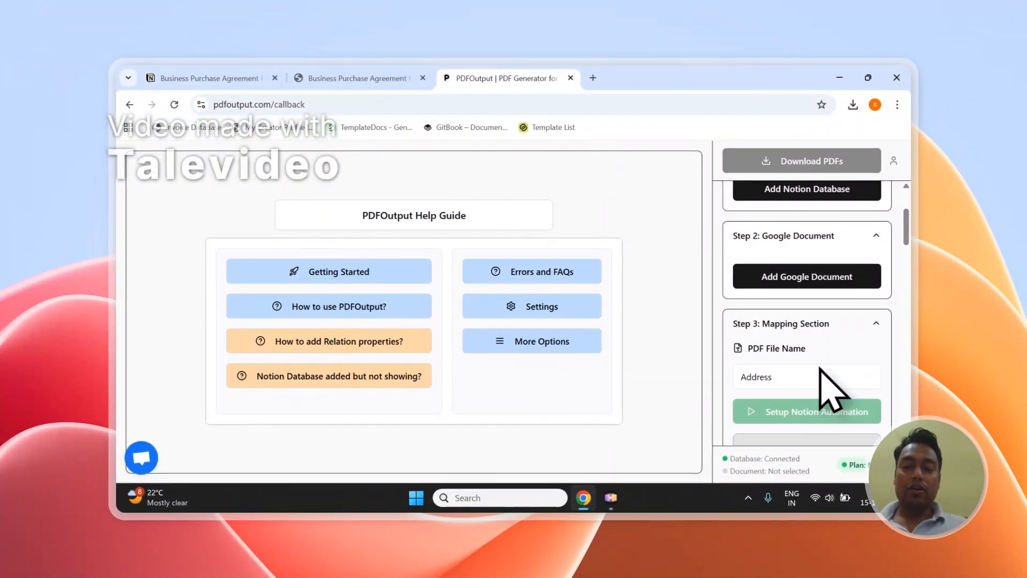
scroll(805, 353, "up", 3)
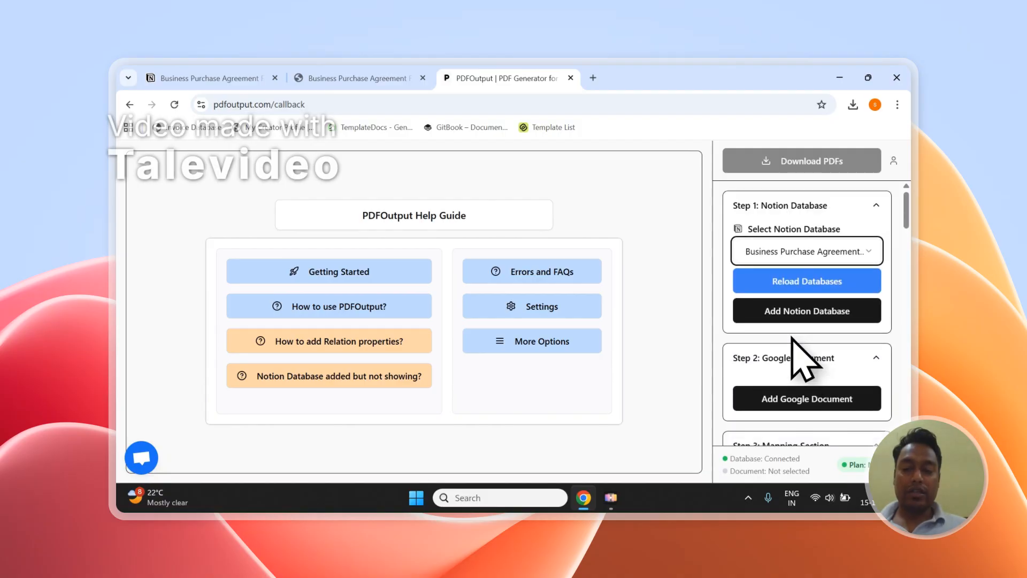
Step: Browse the existing Google Docs documents offered as templates, and leave the file picker without selecting one
left_click(812, 400)
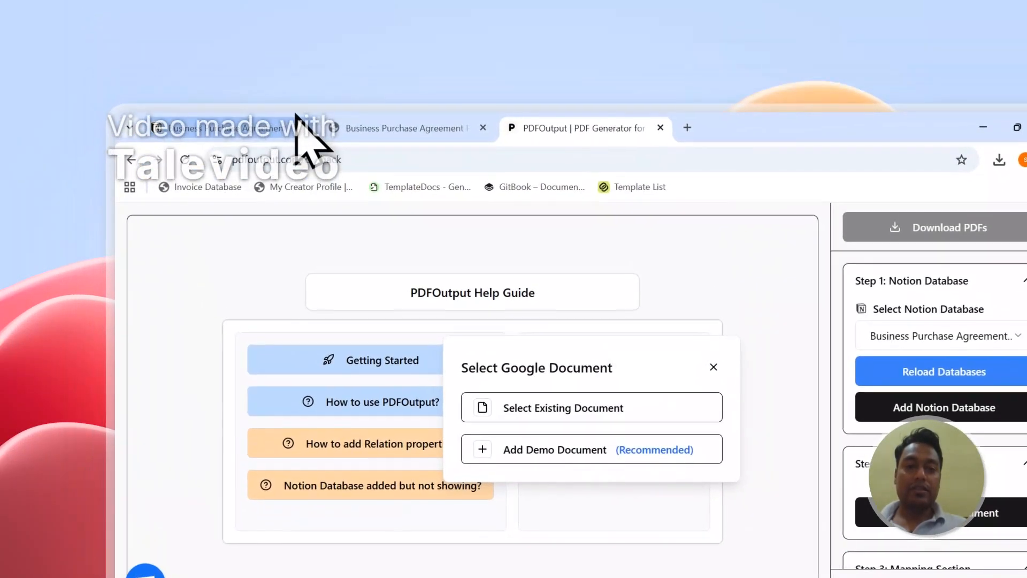
left_click(389, 131)
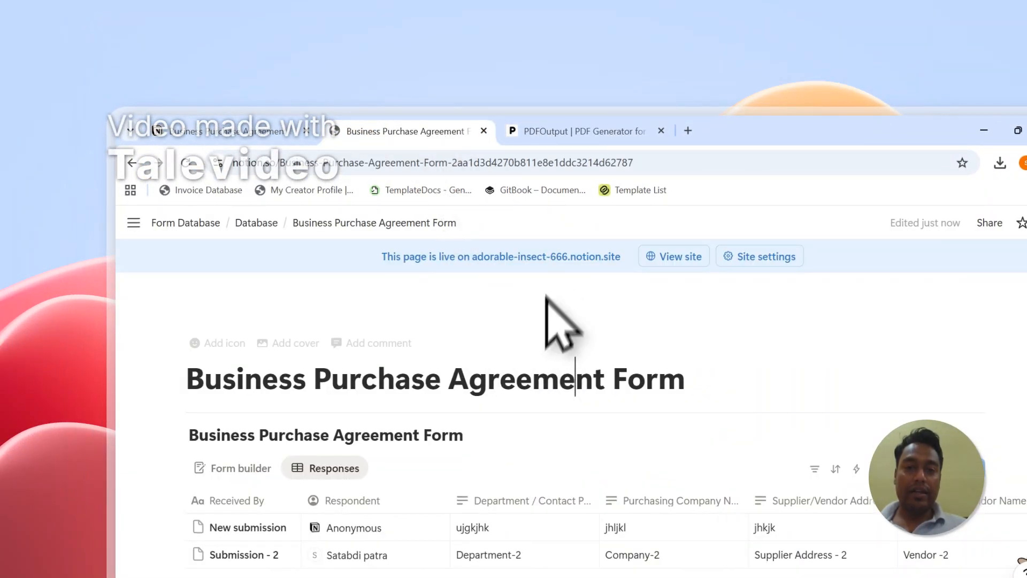
left_click(570, 131)
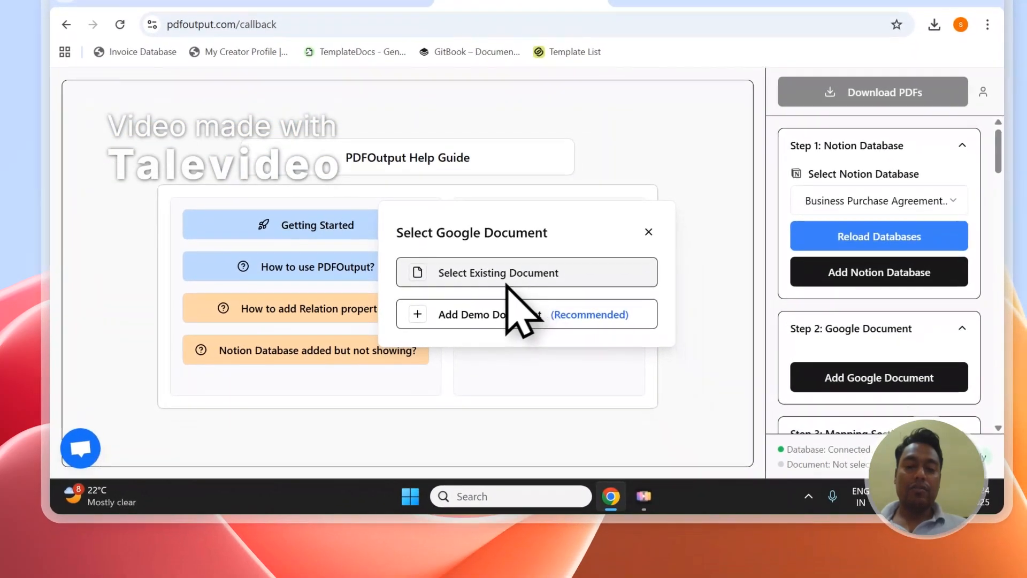
left_click(507, 284)
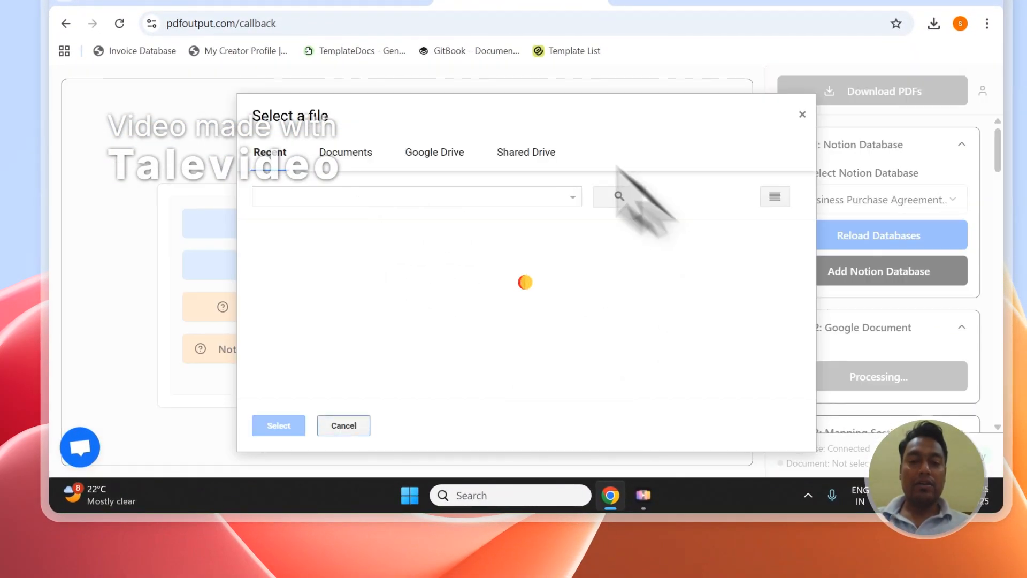
left_click(346, 152)
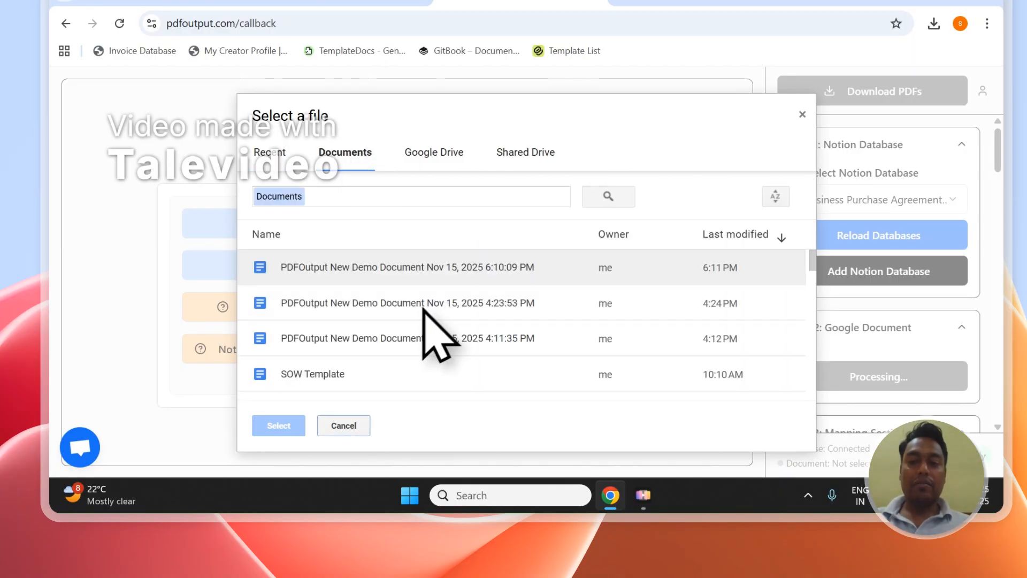
left_click(802, 115)
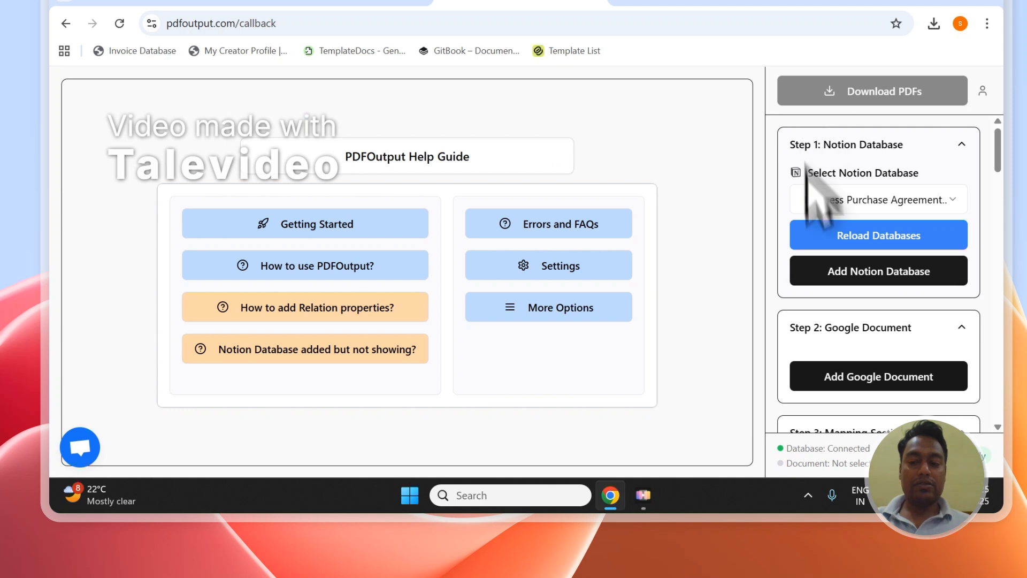
Step: Add the recommended demo document as the Google Docs template
left_click(833, 377)
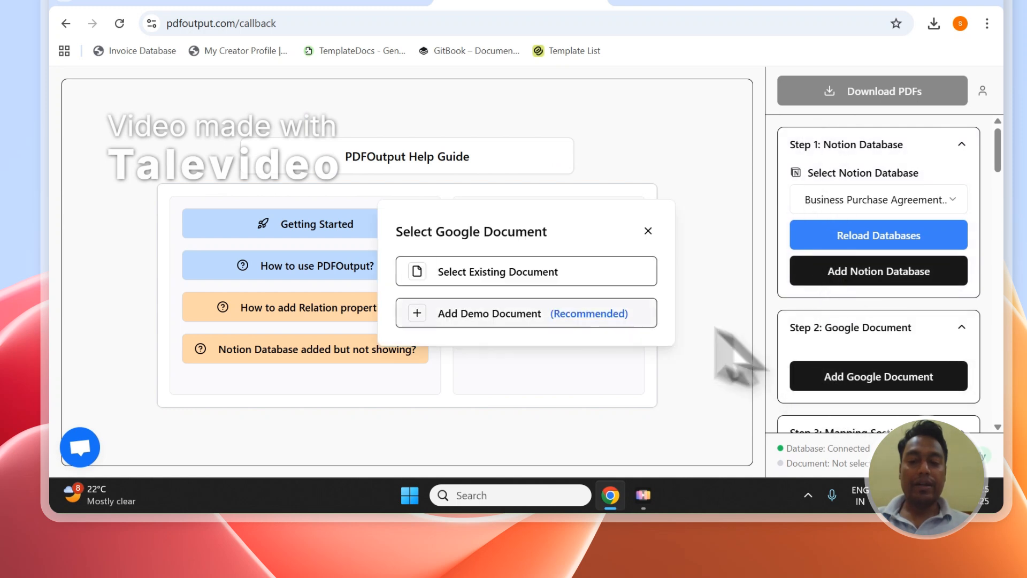
left_click(452, 321)
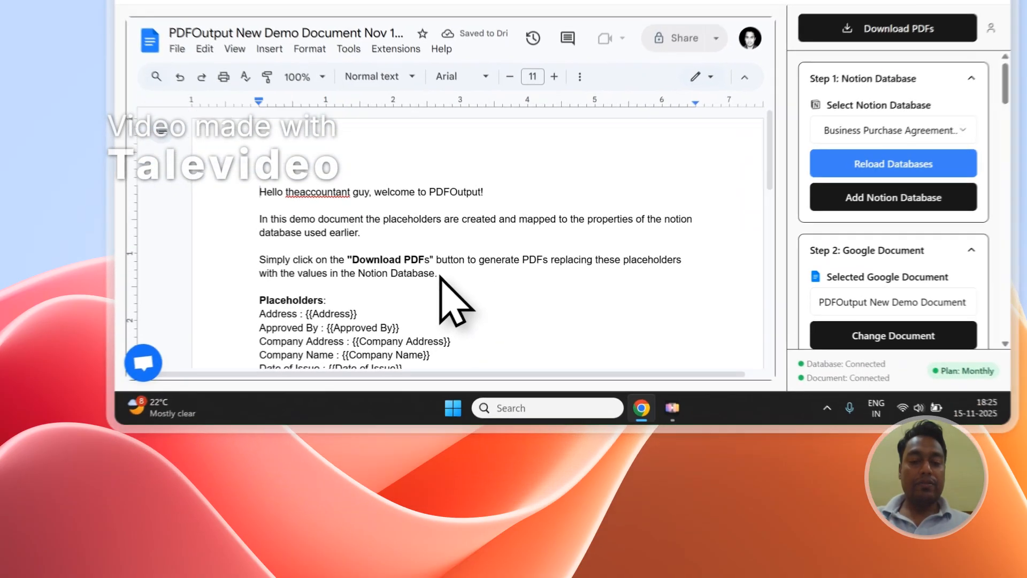
Step: Delete the introductory text above the Placeholders heading and rename the document as Business Purchase Agreement
left_click_drag(400, 379, 244, 306)
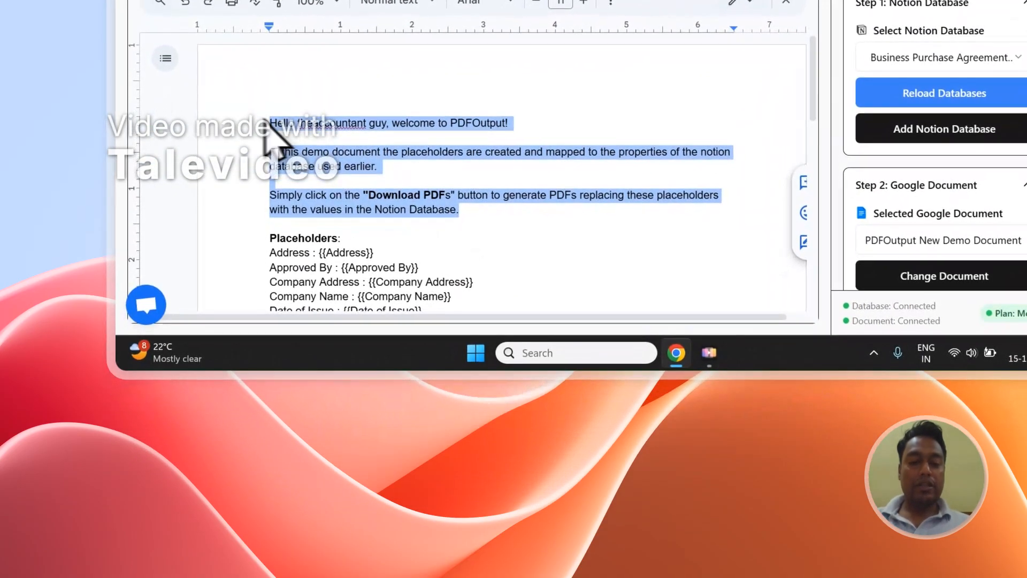
key("BackSpace")
key("BackSpace")
key("BackSpace")
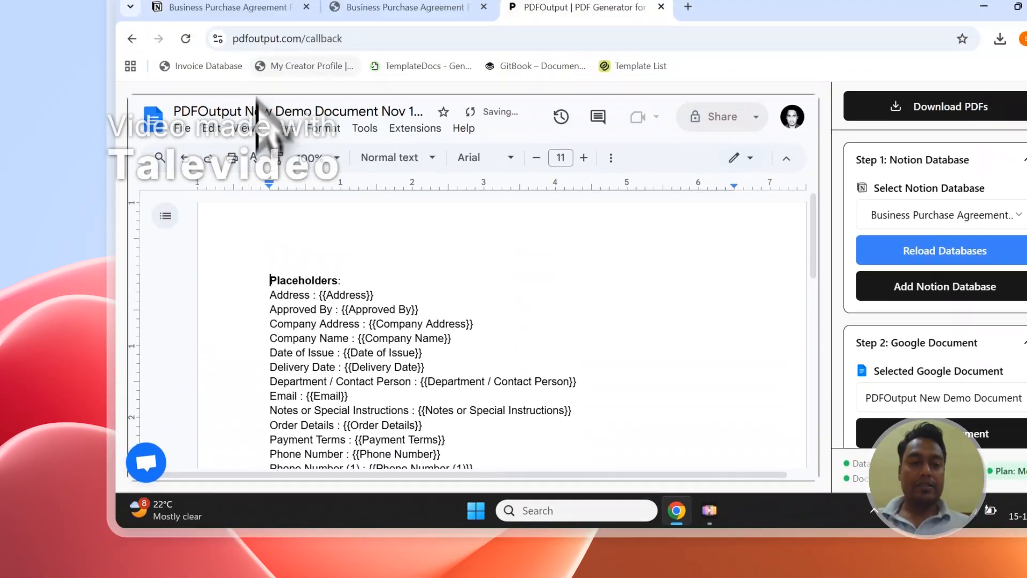
left_click(259, 114)
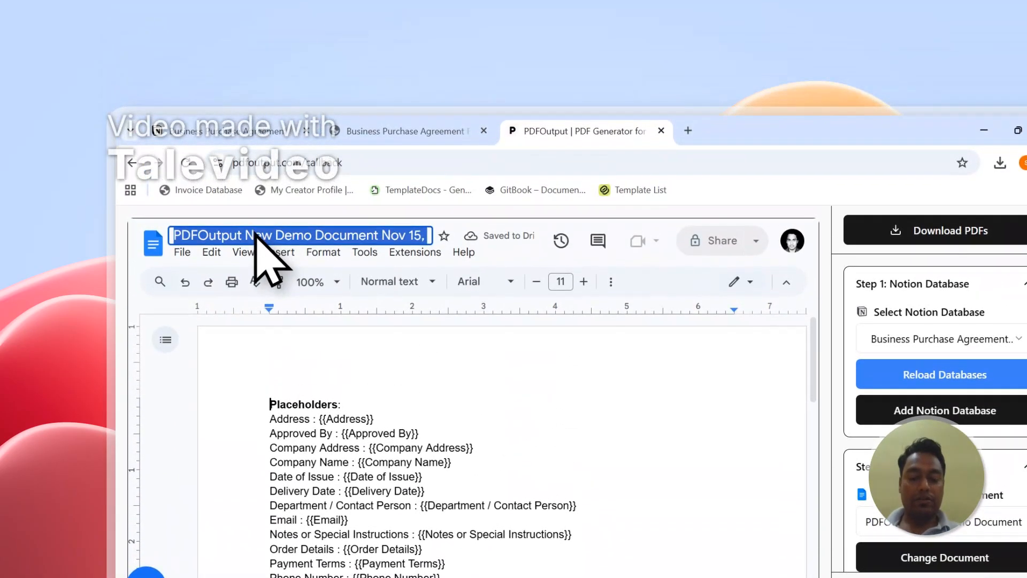
type("Business Purchase Agreement")
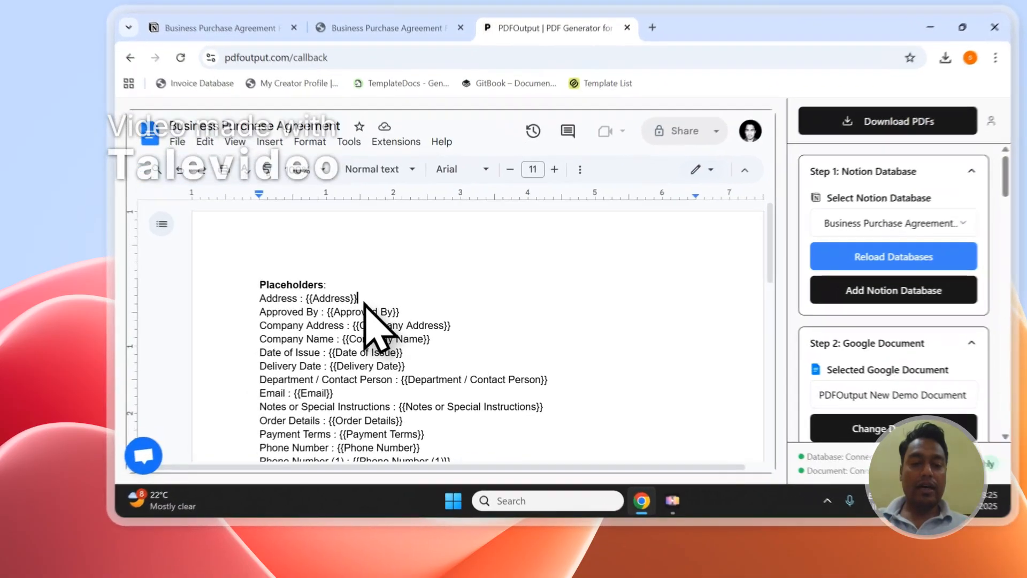
Step: Examine the placeholders in the template document, comparing them with the properties of the Responses table in Notion
left_click_drag(331, 318, 286, 320)
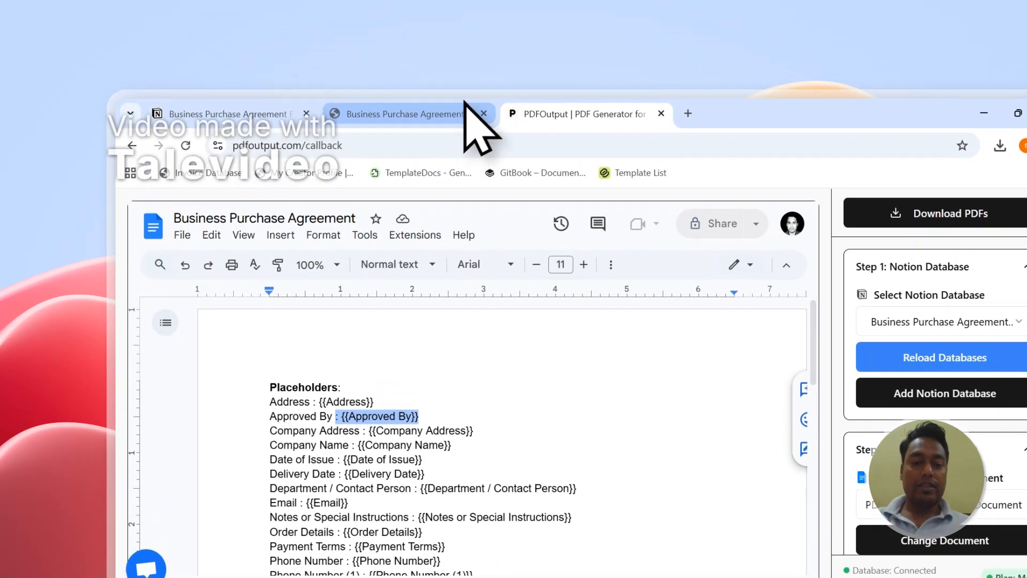
left_click(465, 1)
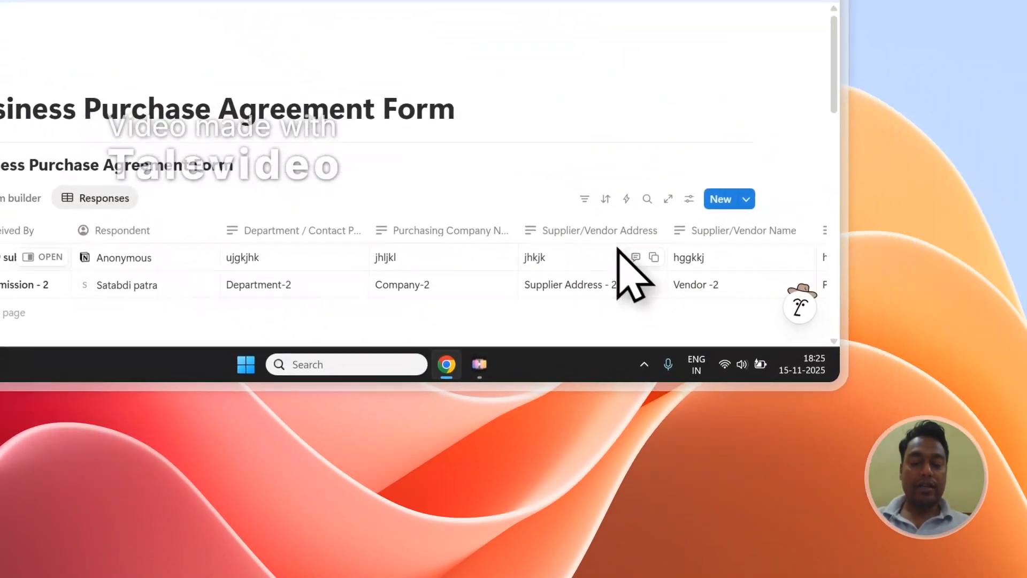
left_click(465, 120)
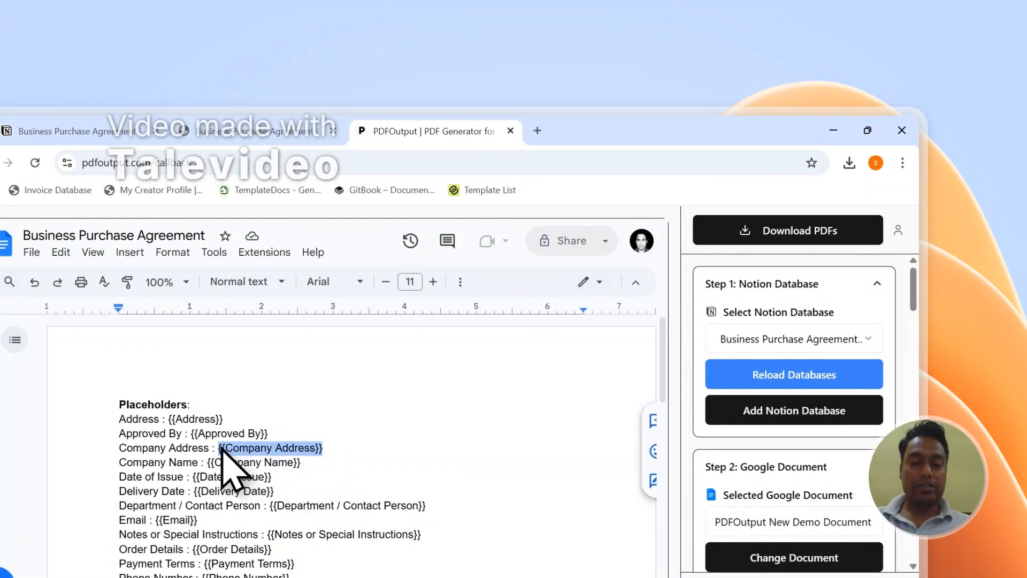
left_click(286, 134)
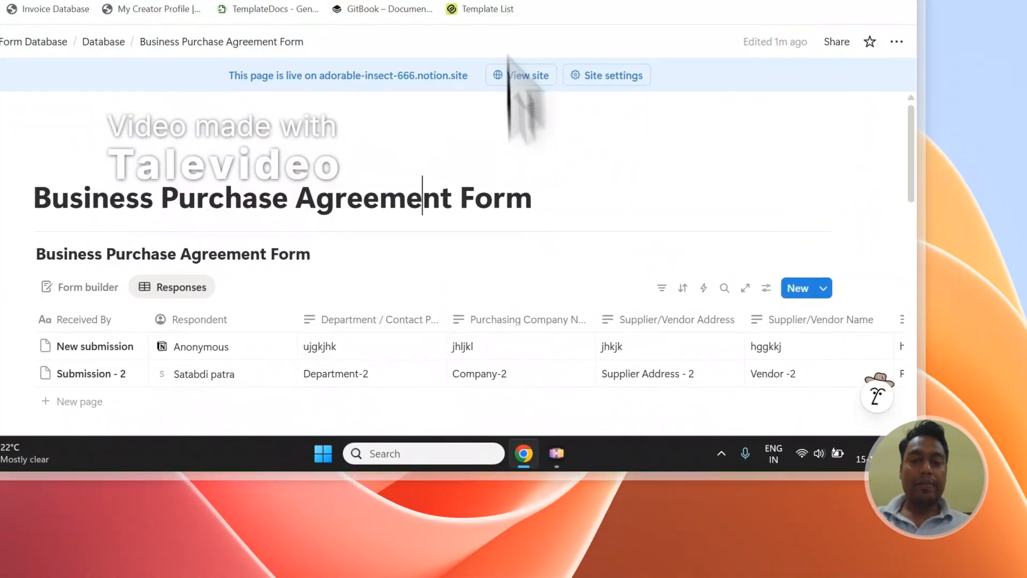
left_click(415, 107)
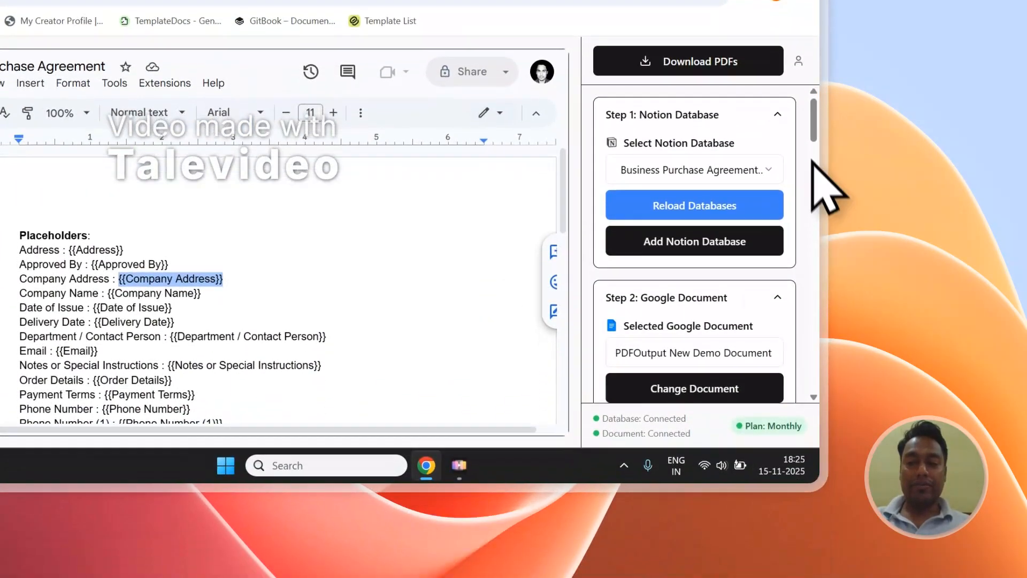
scroll(812, 159, "down", 5)
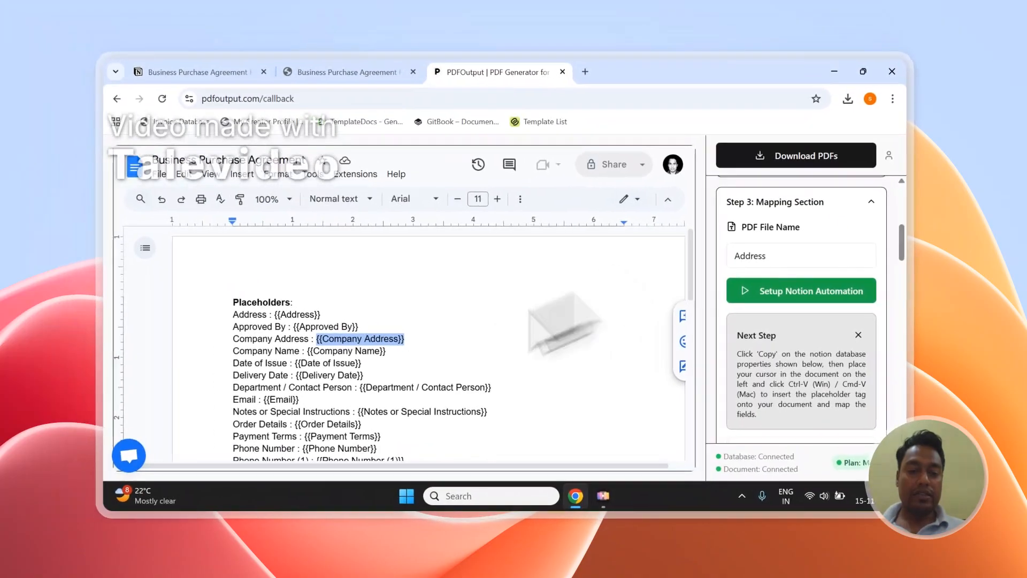
scroll(364, 342, "down", 10)
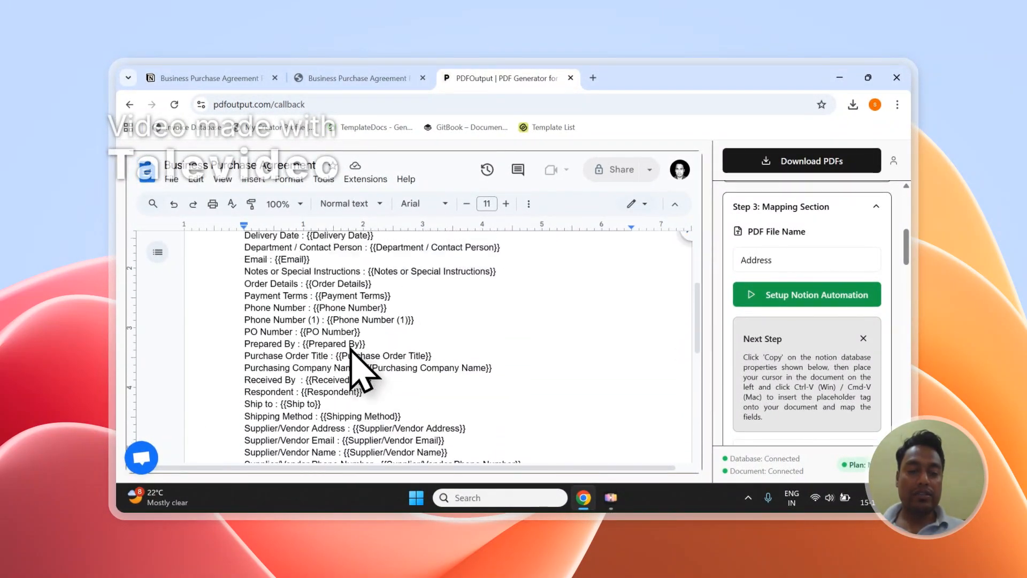
scroll(351, 348, "up", 2)
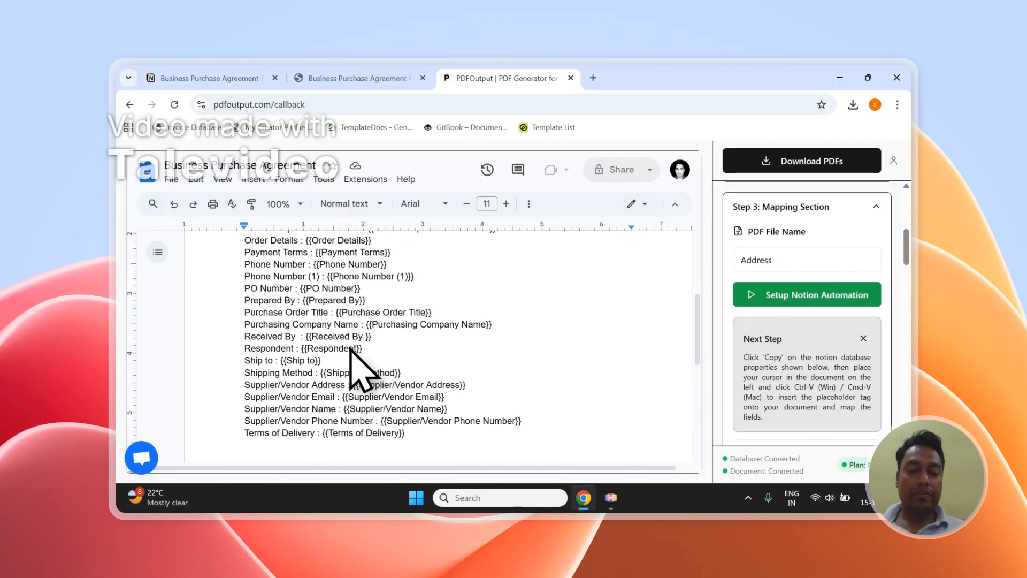
scroll(350, 348, "up", 4)
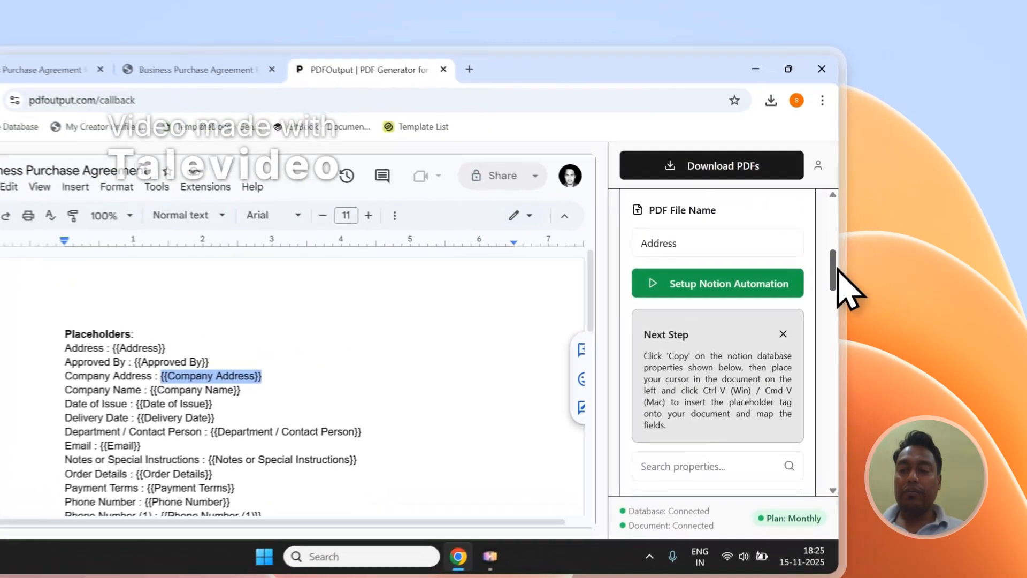
Step: Copy the Company Address and Date of Issue placeholders and paste each on its own line below Terms of Delivery
scroll(899, 299, "down", 5)
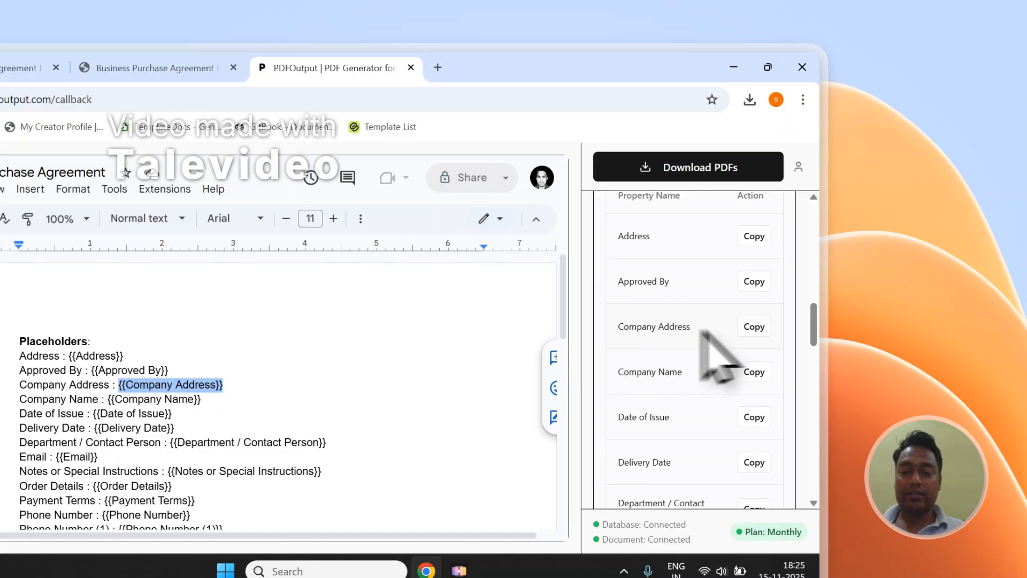
left_click(754, 326)
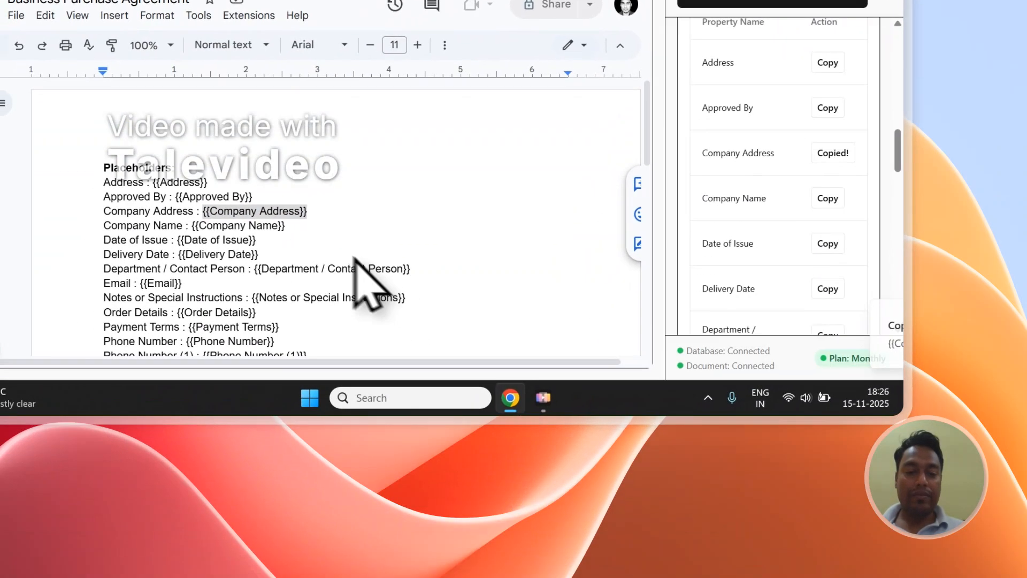
scroll(196, 455, "down", 6)
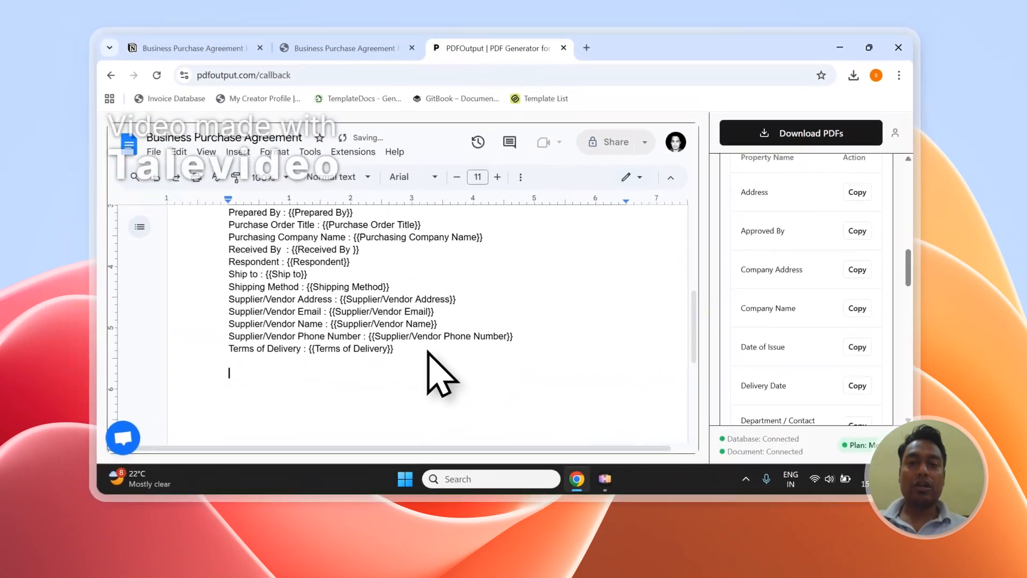
key("ctrl+v")
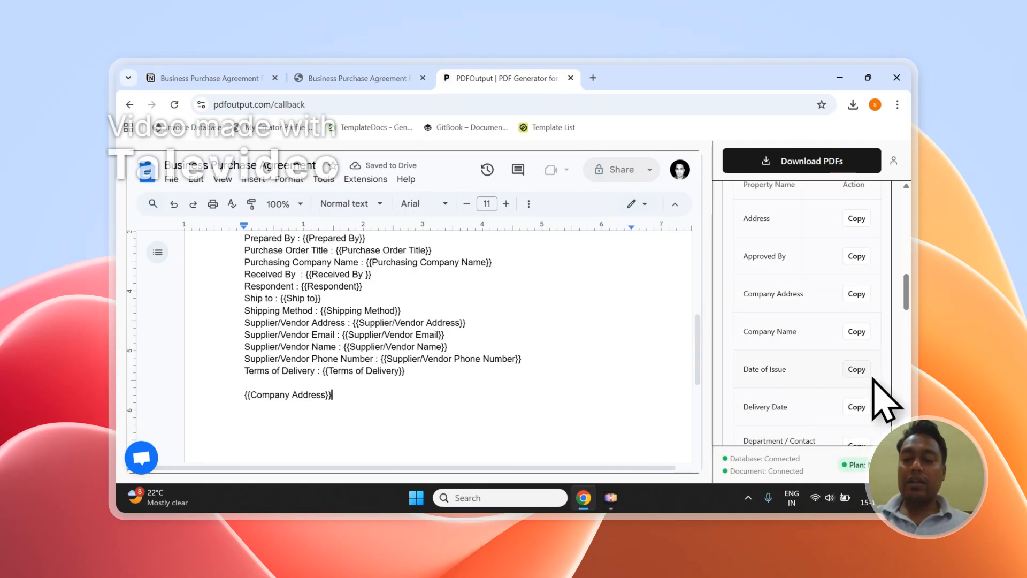
left_click(856, 369)
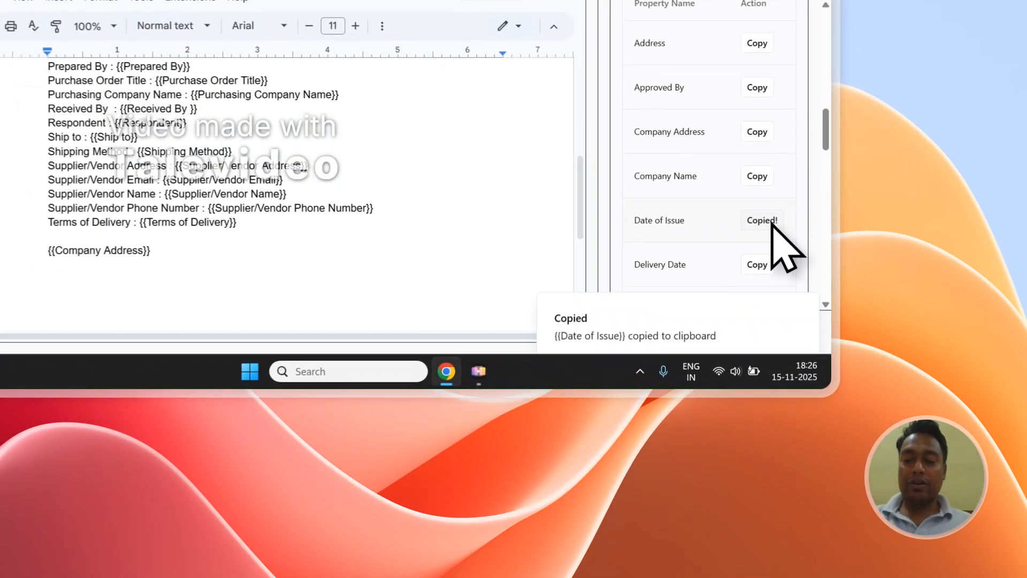
double_click(377, 424)
left_click(338, 266)
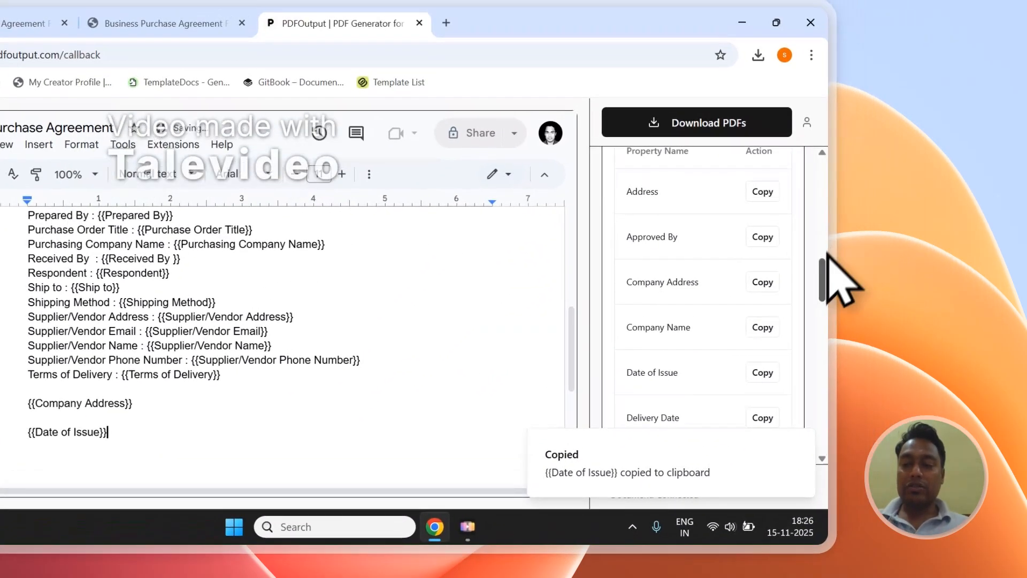
Step: Remove the two extra placeholders pasted below the Terms of Delivery line
scroll(980, 78, "up", 5)
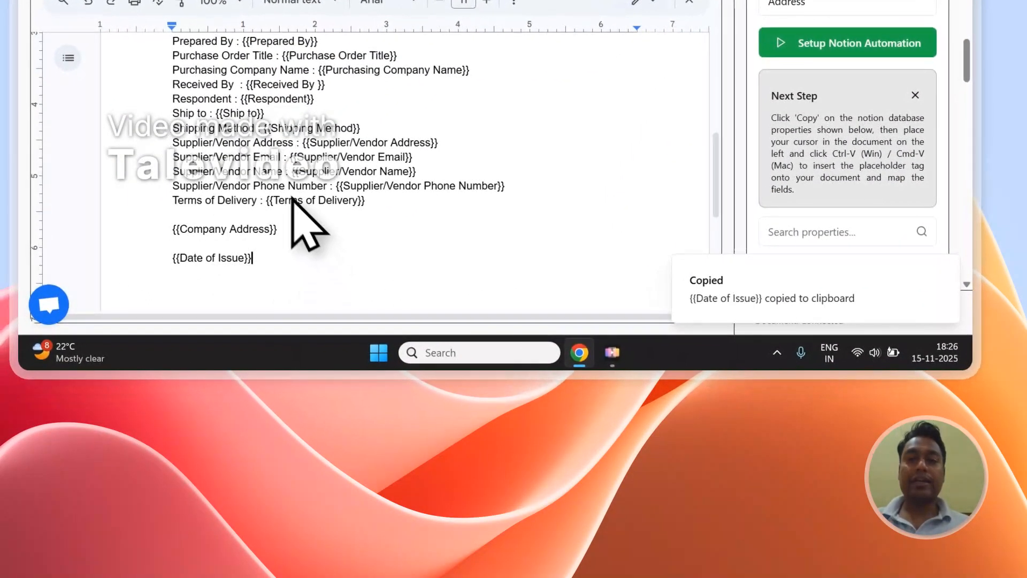
left_click_drag(259, 246, 243, 247)
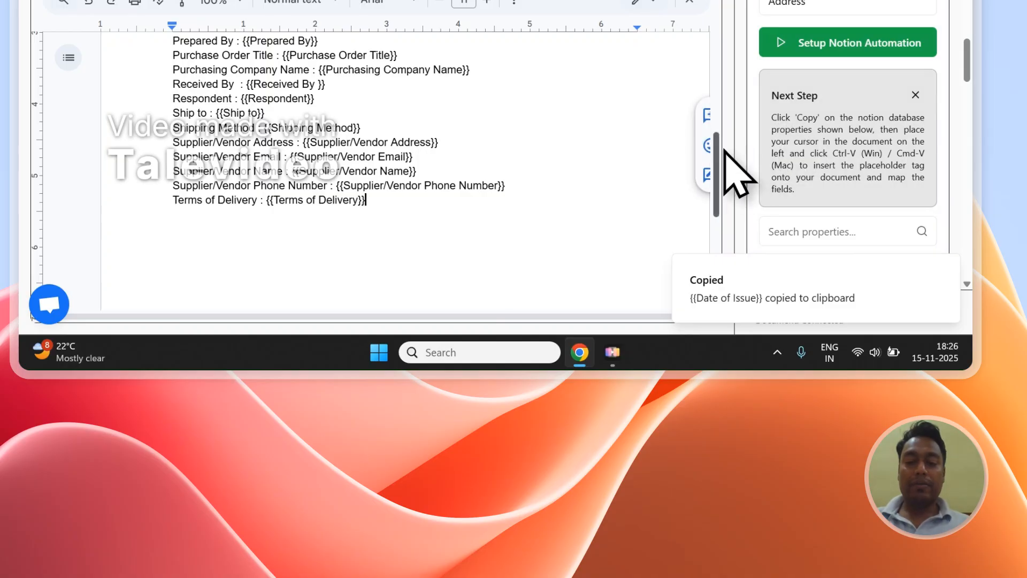
scroll(724, 154, "up", 5)
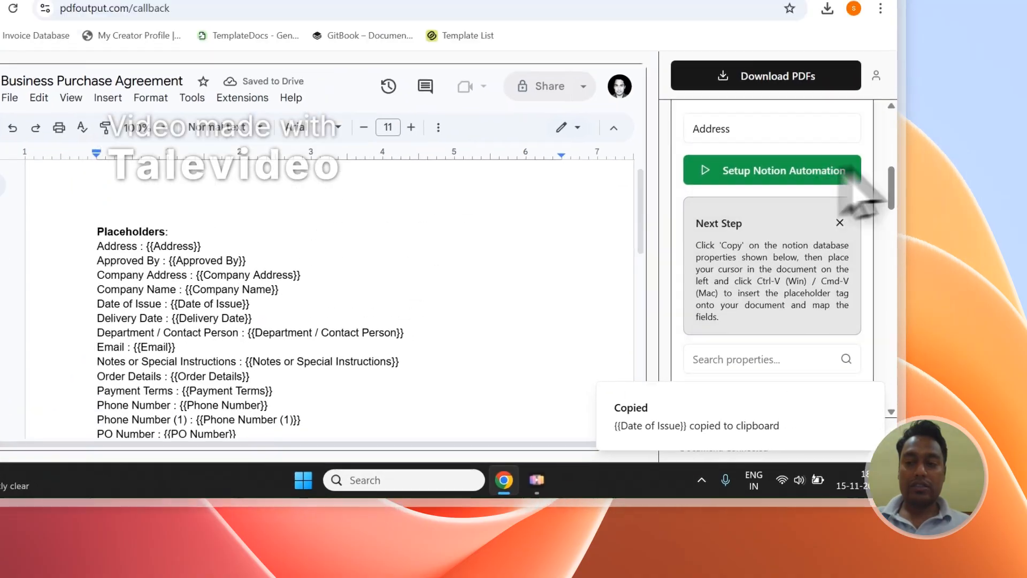
left_click_drag(967, 63, 967, 1)
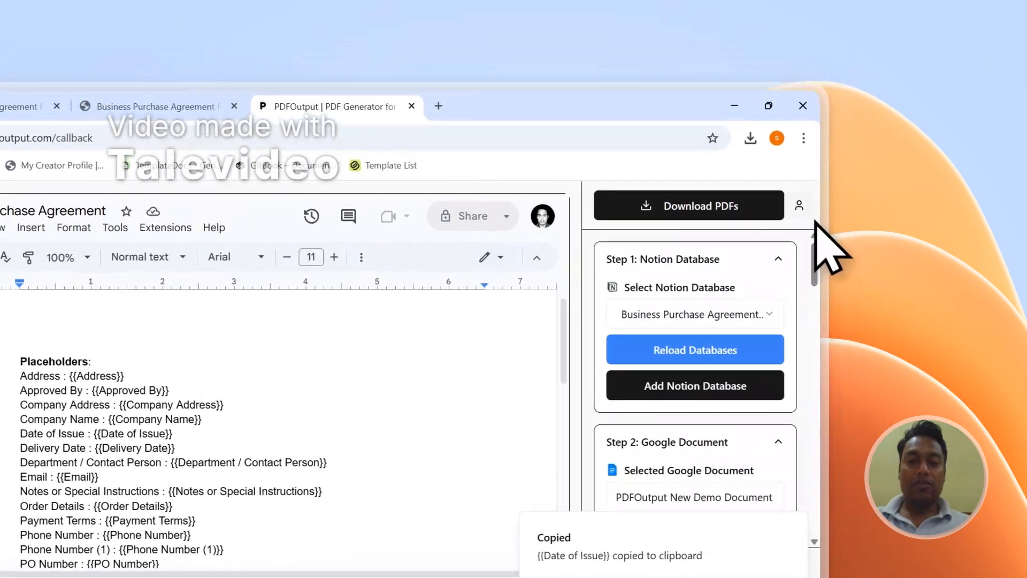
Step: Examine the GeneratePDF and PDFFiles columns of the Responses table in Notion, and return to the mapping section in PDFOutput
left_click(161, 106)
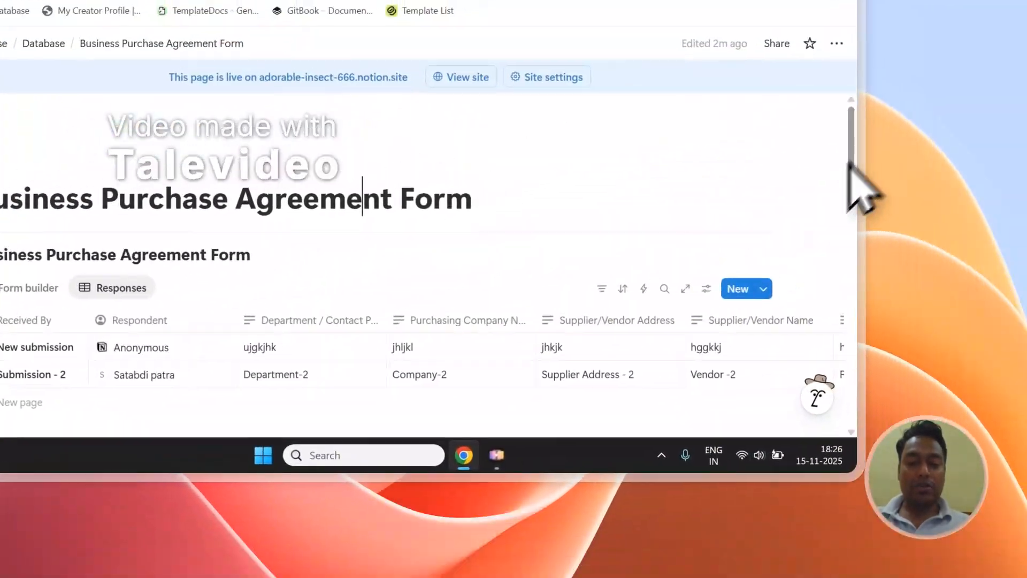
left_click_drag(850, 165, 850, 186)
left_click_drag(181, 236, 954, 248)
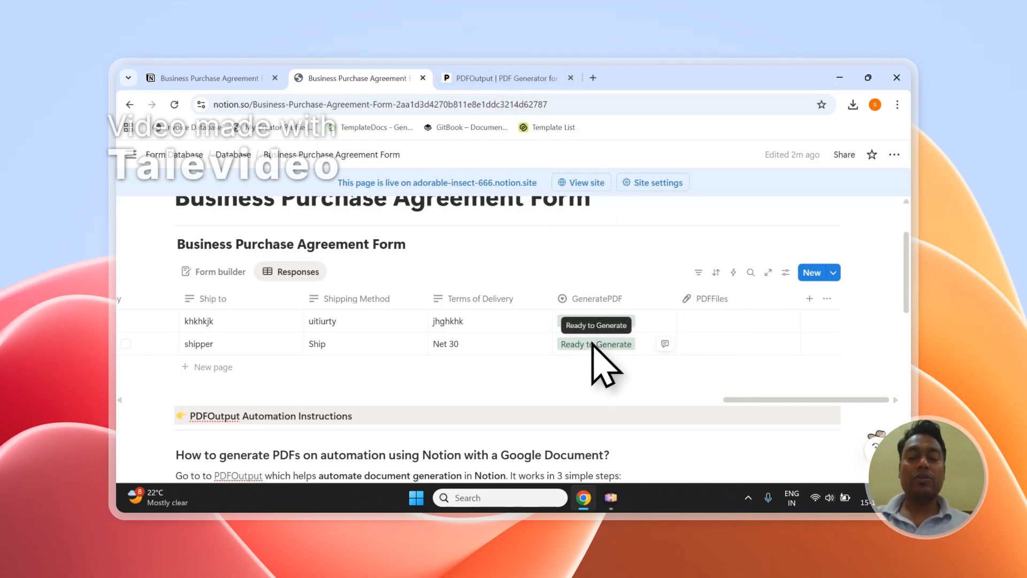
left_click(500, 78)
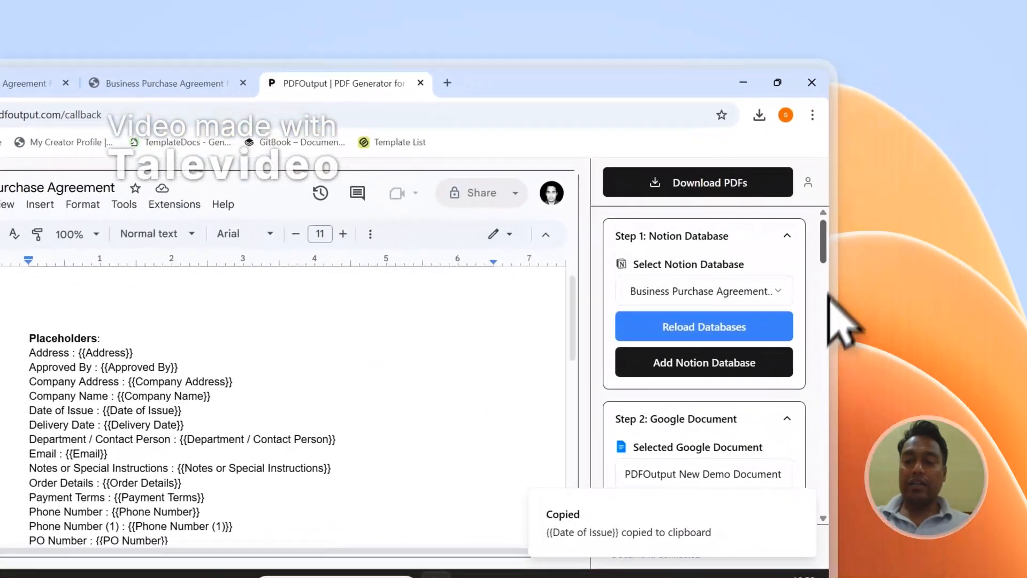
scroll(920, 327, "down", 5)
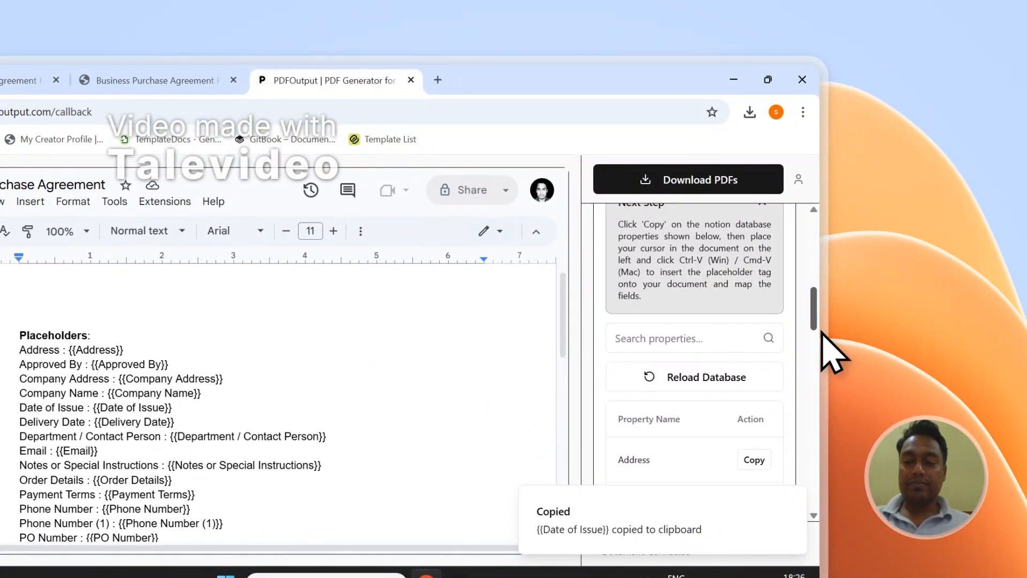
Step: Check the Responses table's columns in Notion, and set the PDF File Name property in PDFOutput's mapping section to Purchase Order Title
left_click_drag(822, 333, 820, 293)
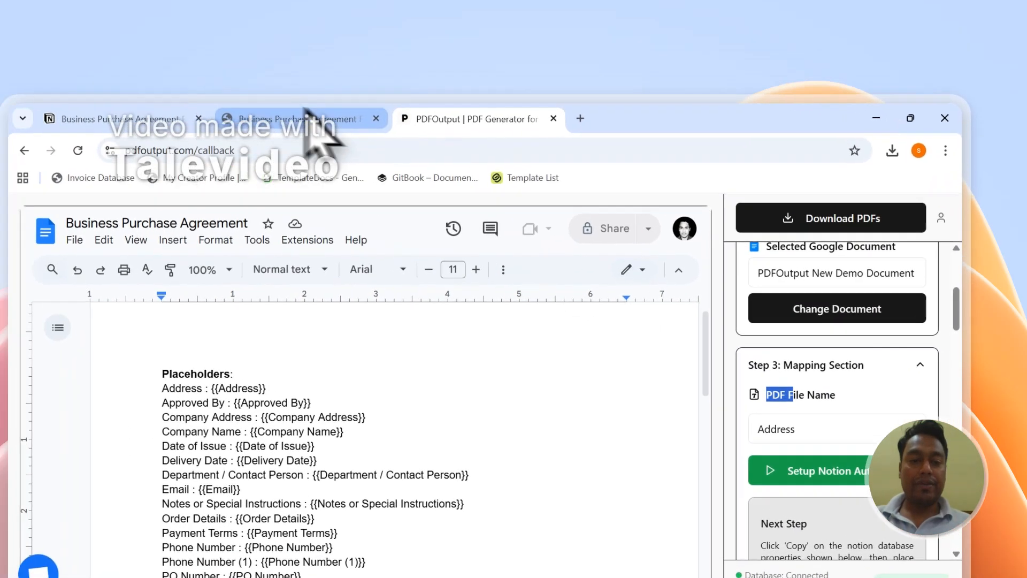
left_click(155, 80)
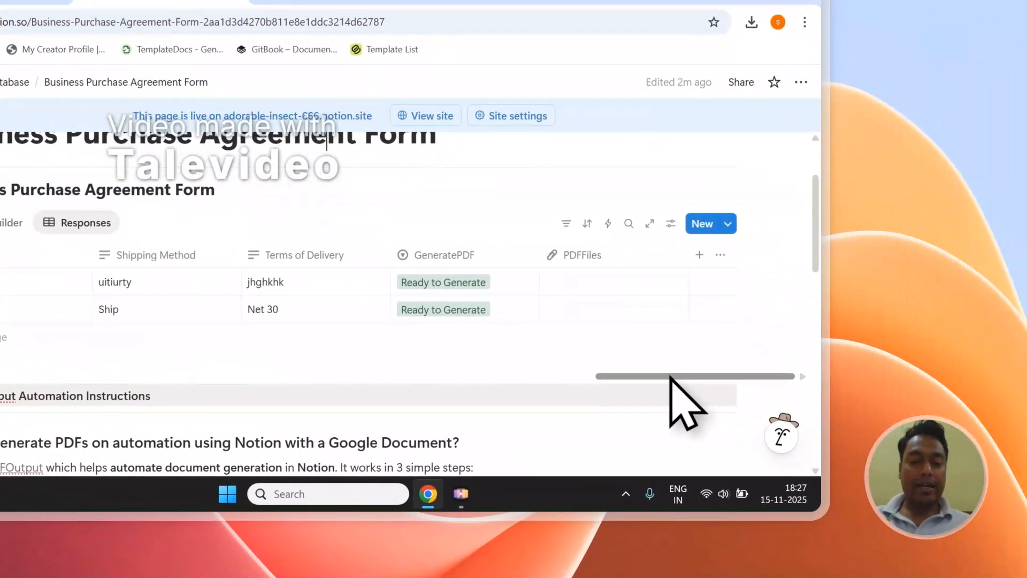
left_click_drag(856, 437, 303, 468)
left_click_drag(324, 291, 231, 295)
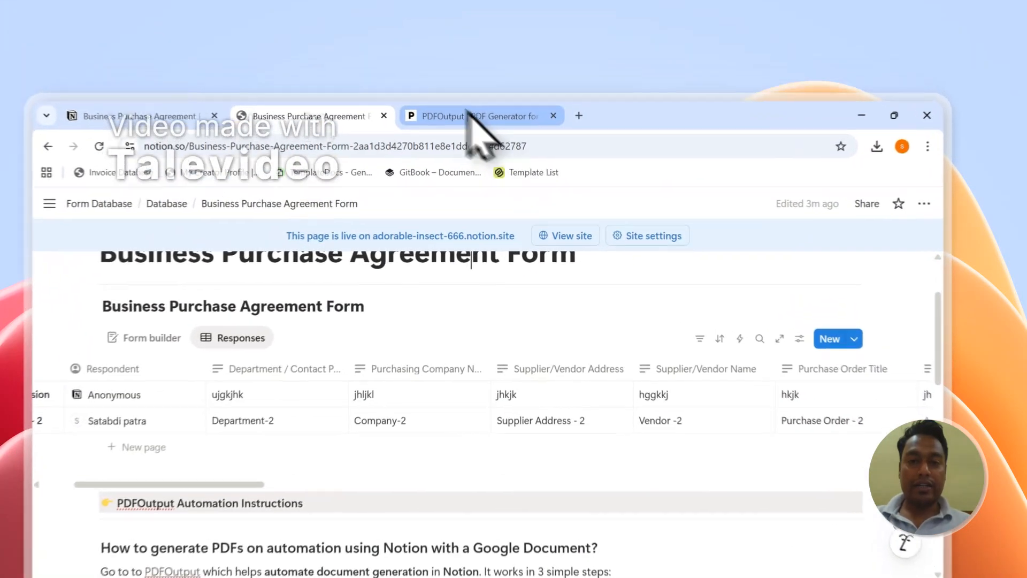
left_click(484, 78)
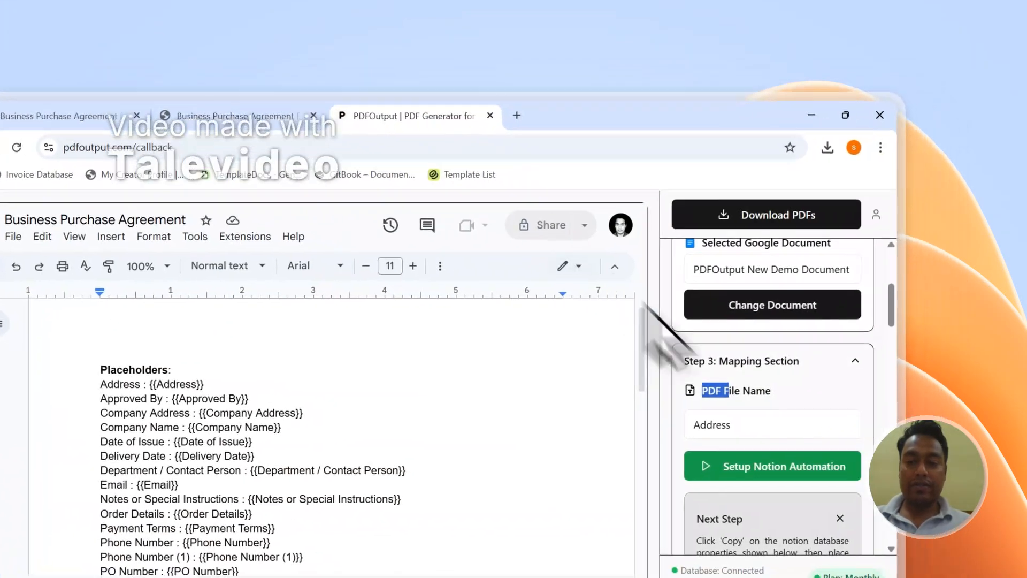
left_click(765, 332)
scroll(662, 378, "down", 2)
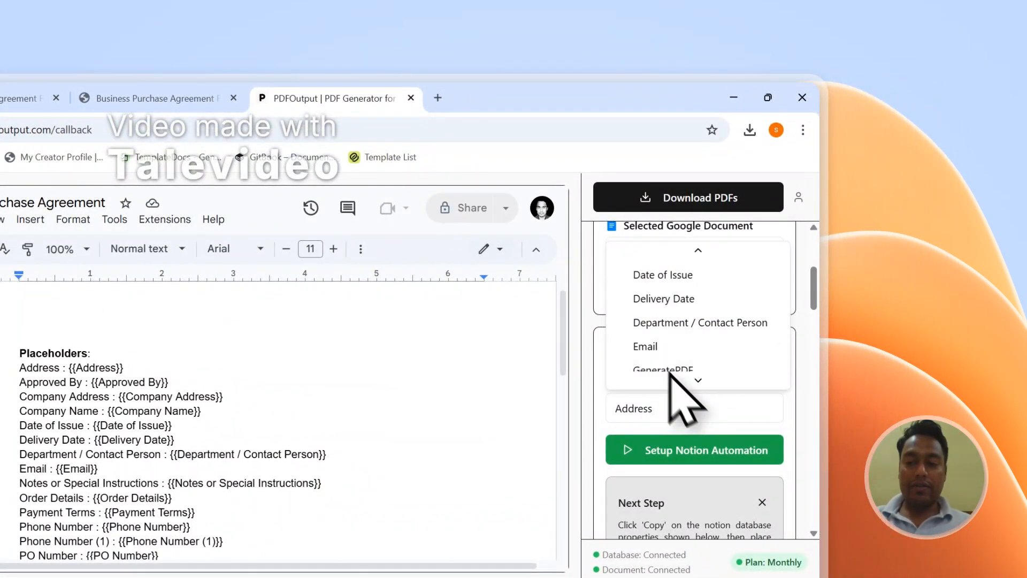
scroll(688, 399, "down", 5)
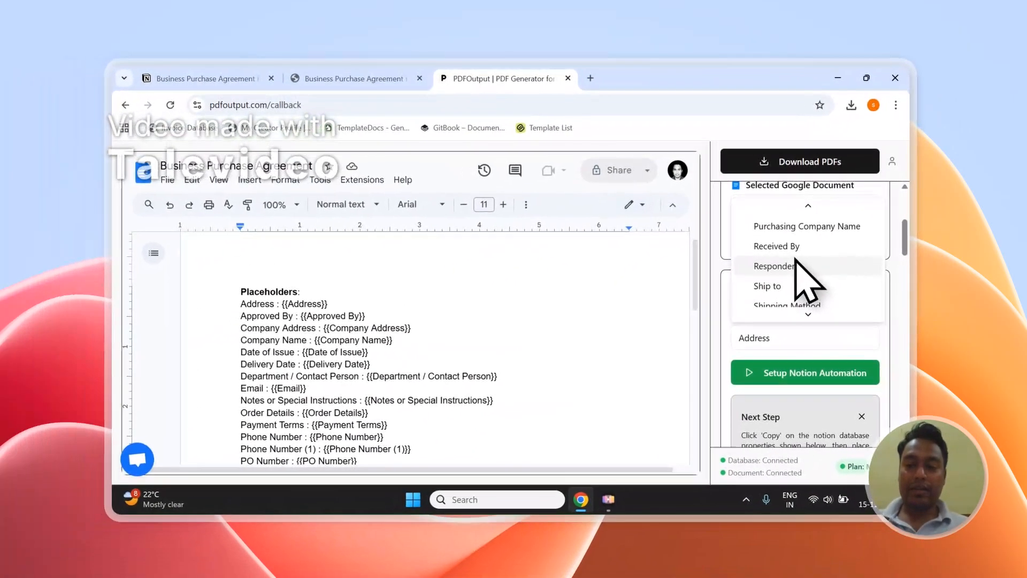
scroll(797, 259, "up", 3)
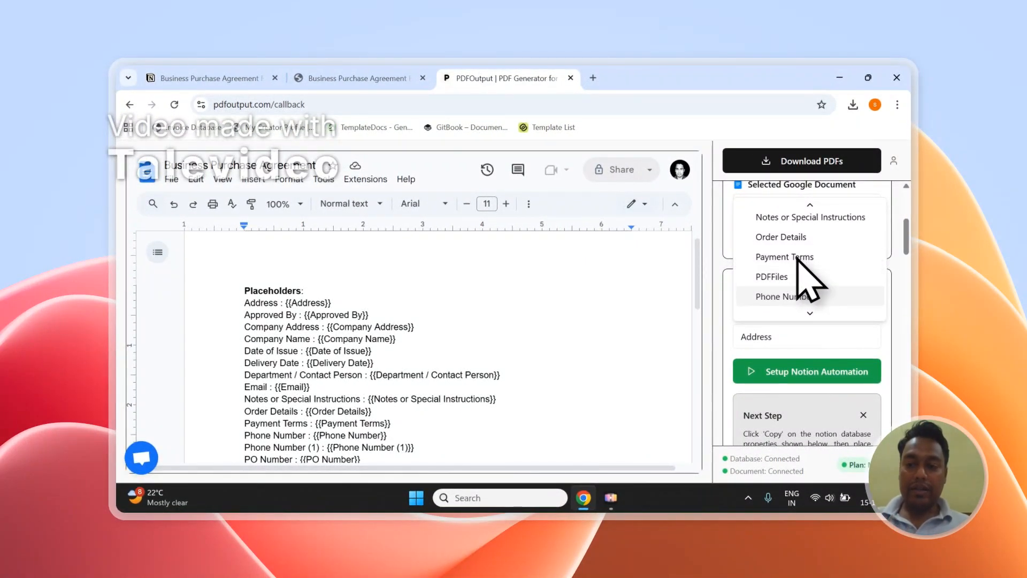
scroll(797, 259, "down", 1)
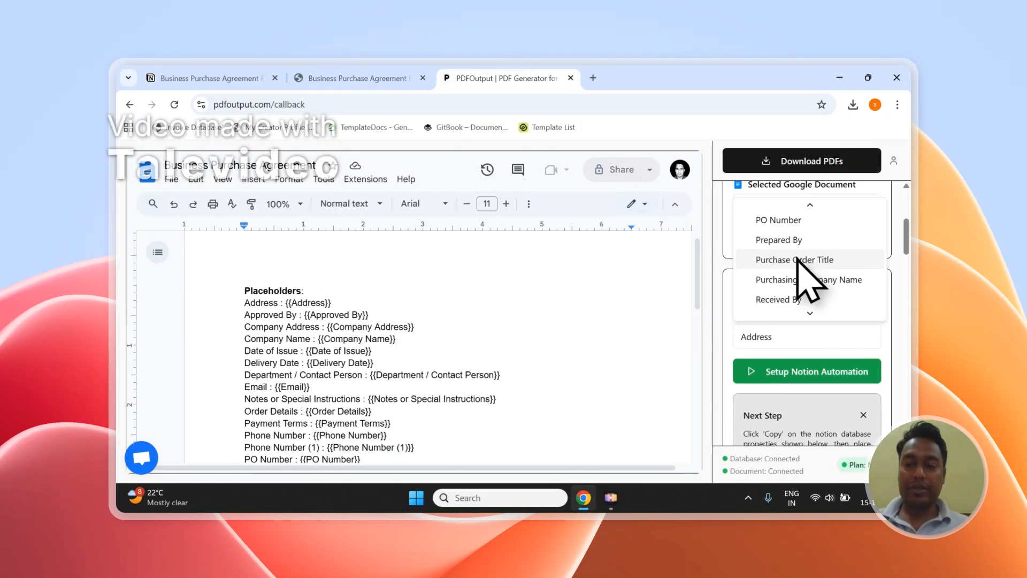
left_click(797, 259)
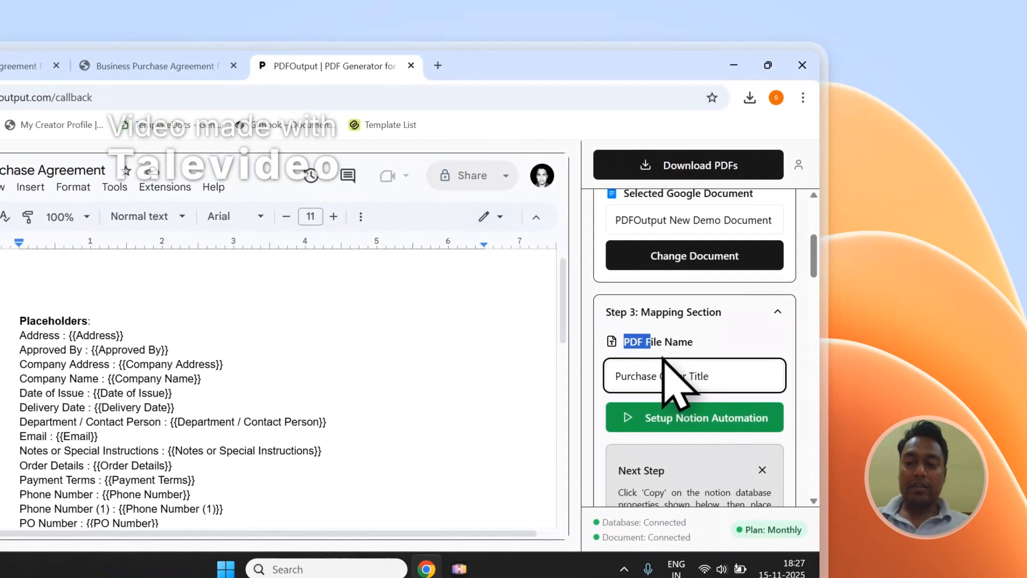
left_click(667, 342)
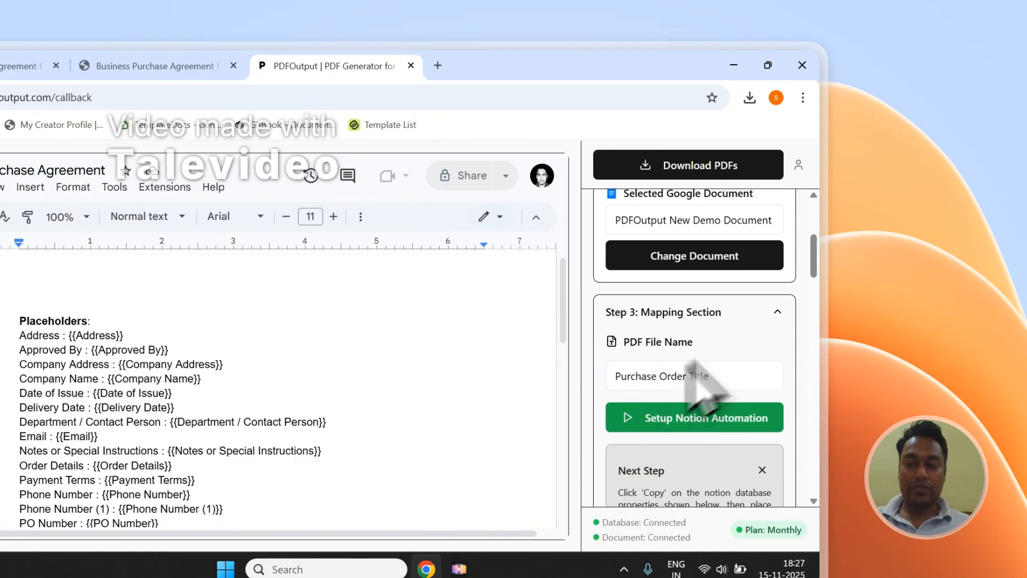
Step: Generate the PDFs in PDFOutput, and bring up the GeneratePDF and PDFFiles columns of the Responses table in Notion
left_click_drag(815, 255, 812, 193)
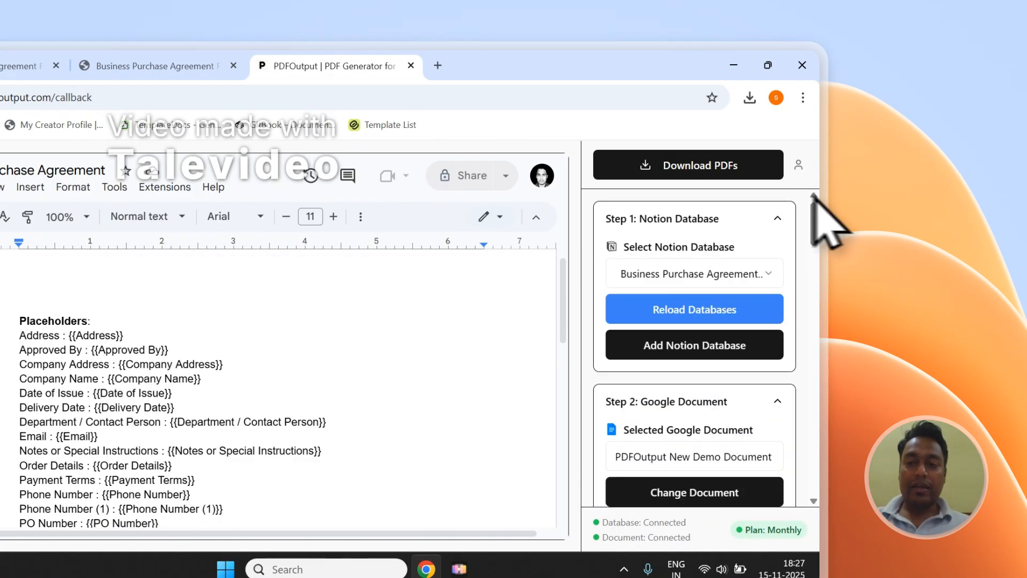
left_click(722, 177)
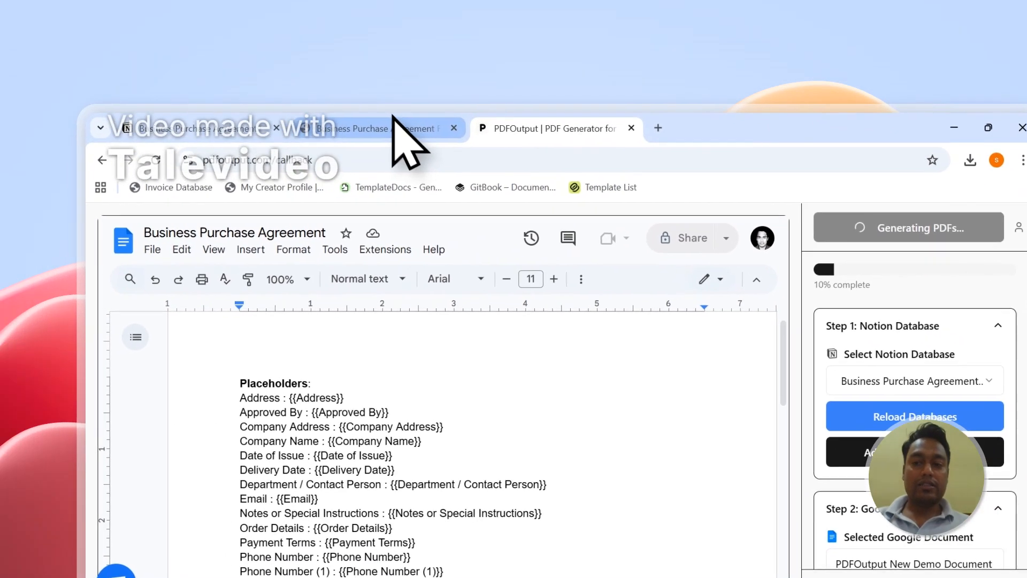
left_click(394, 126)
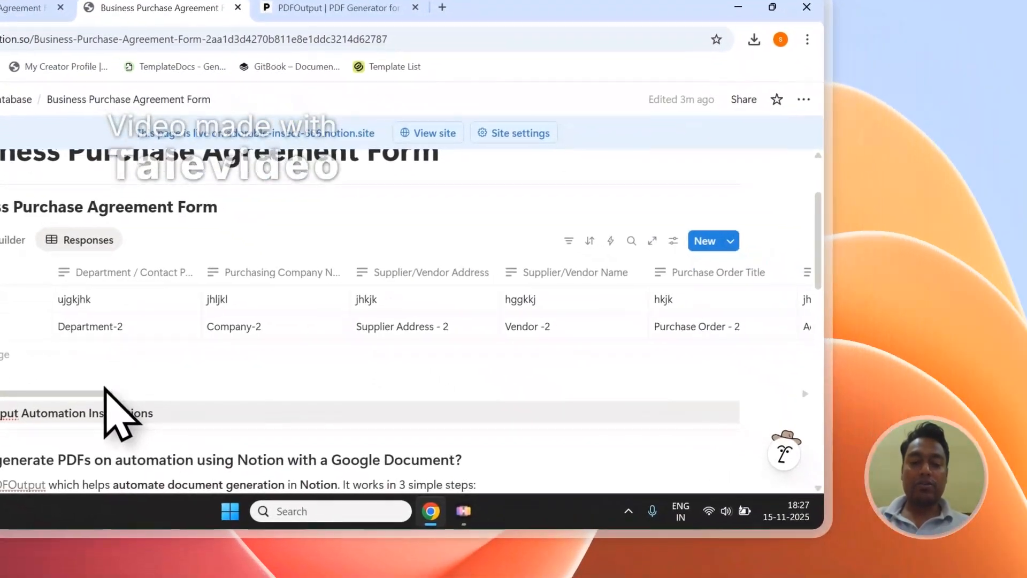
left_click_drag(101, 395, 805, 438)
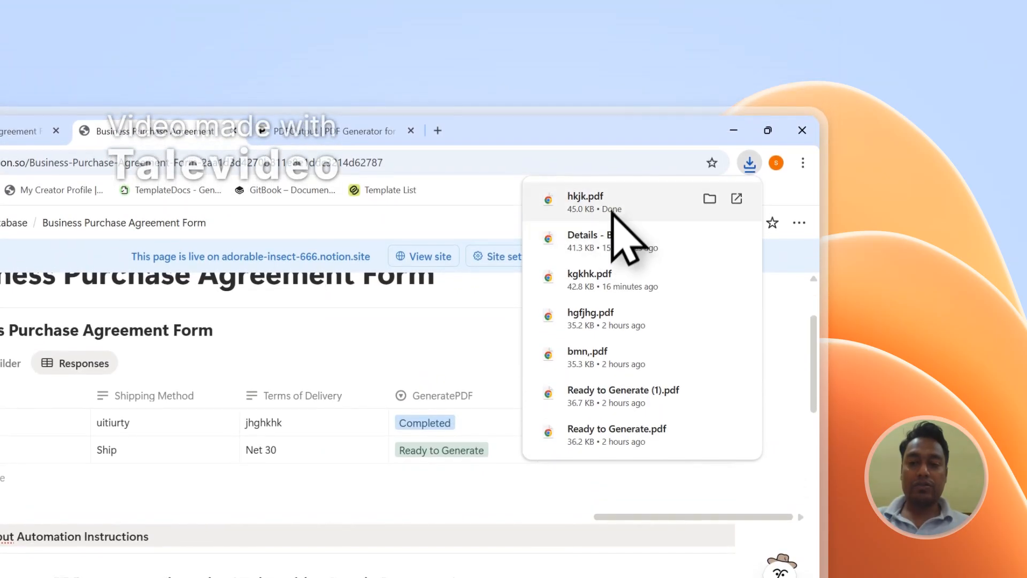
left_click(444, 388)
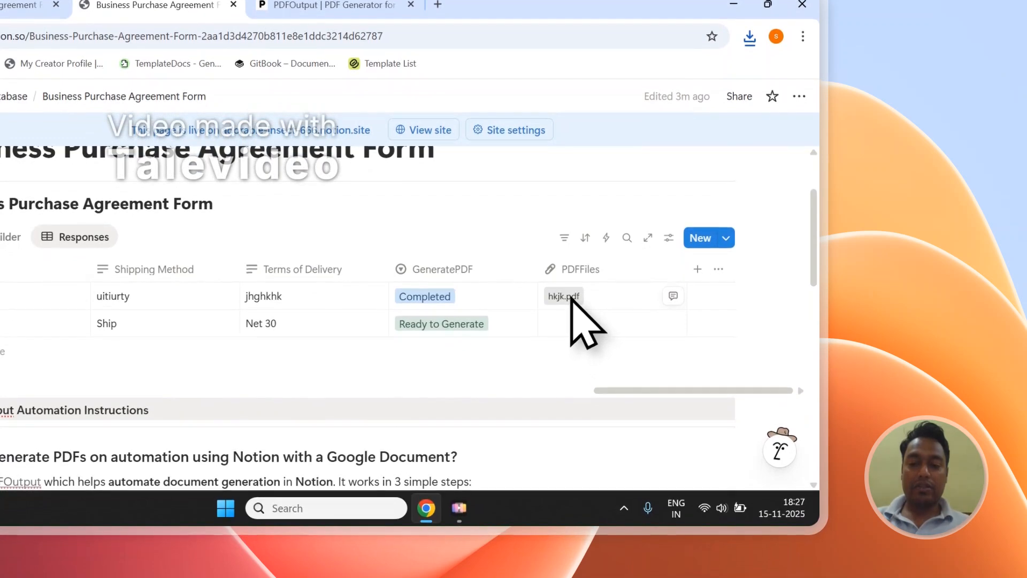
Step: Open hkjk.pdf and the Purchase Order - 2 PDF from the PDFFiles column, review their filled-in placeholder values, and close both files
left_click(568, 425)
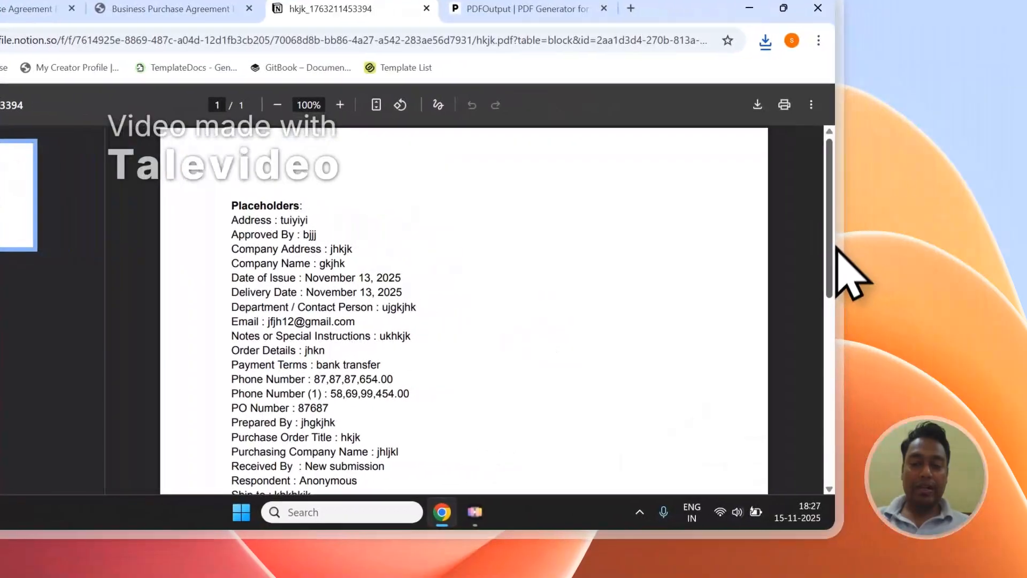
scroll(995, 446, "down", 3)
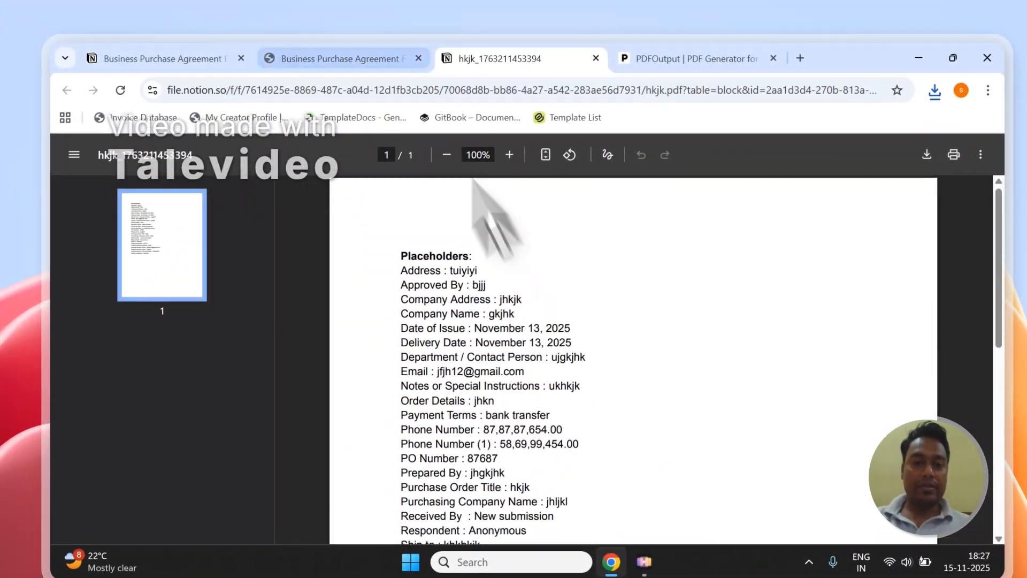
left_click(385, 51)
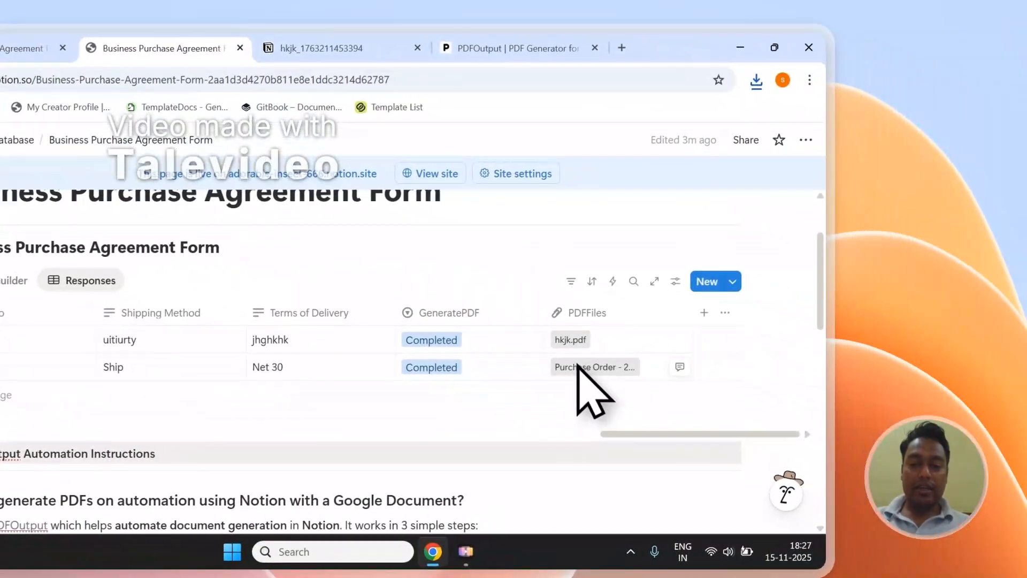
left_click(578, 367)
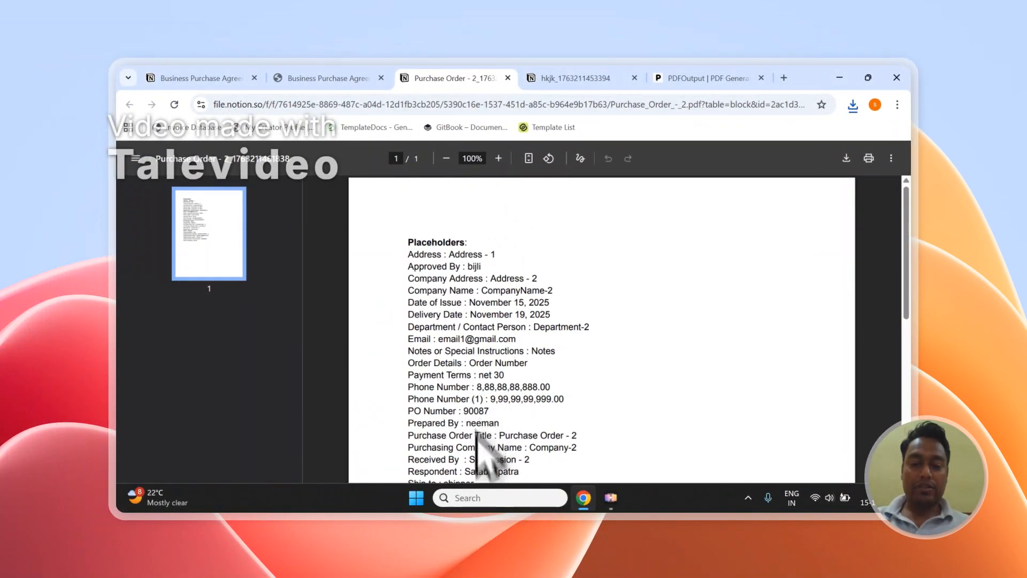
mouse_move(907, 278)
left_mouse_down()
mouse_move(908, 353)
mouse_move(907, 298)
left_mouse_up()
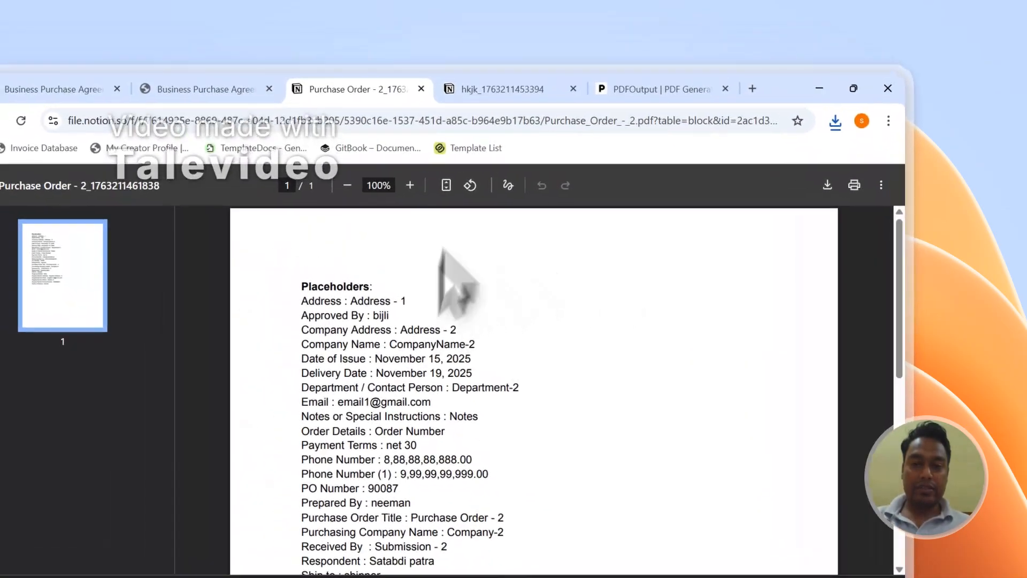
left_click(402, 42)
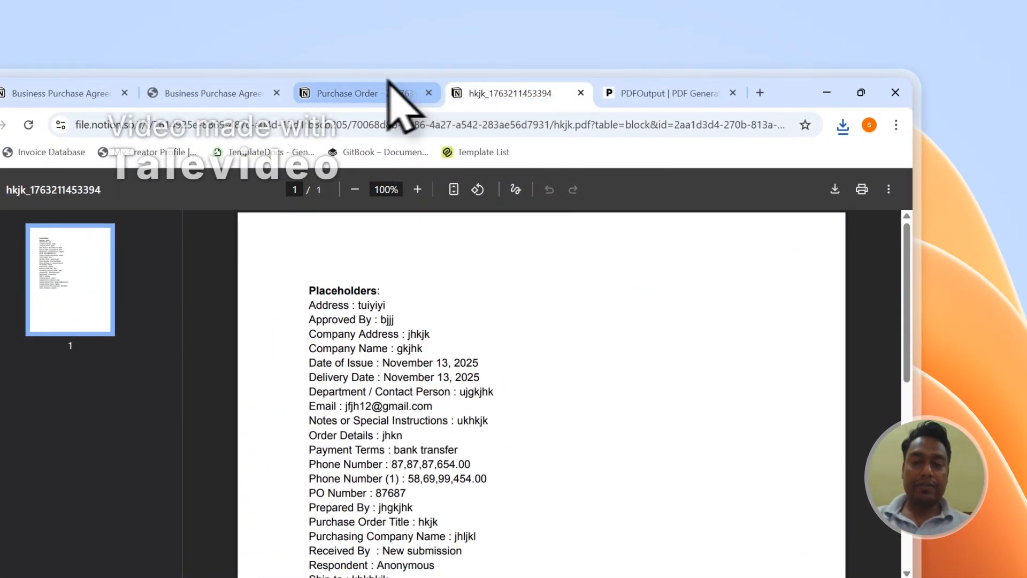
left_click(252, 88)
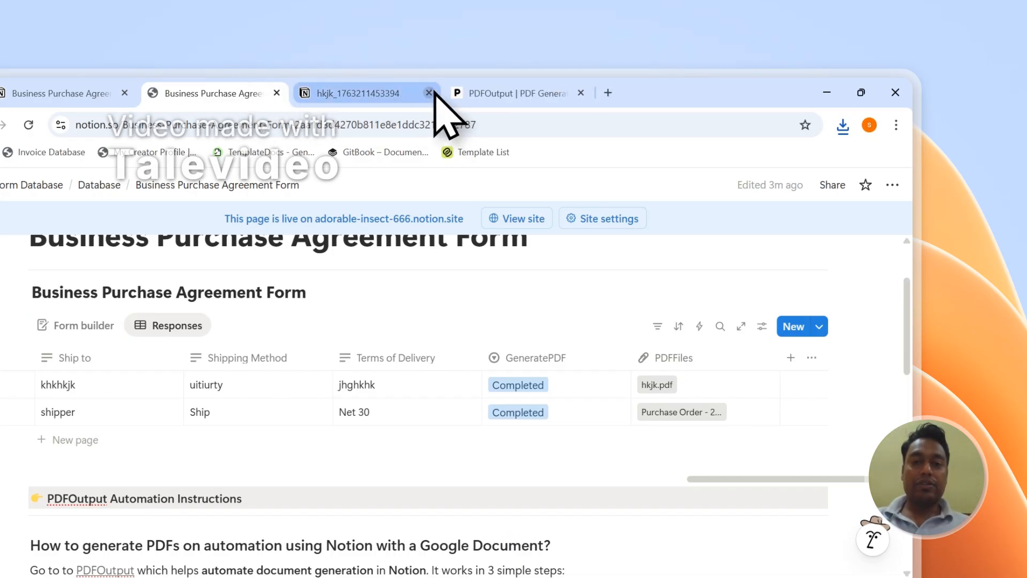
left_click(369, 88)
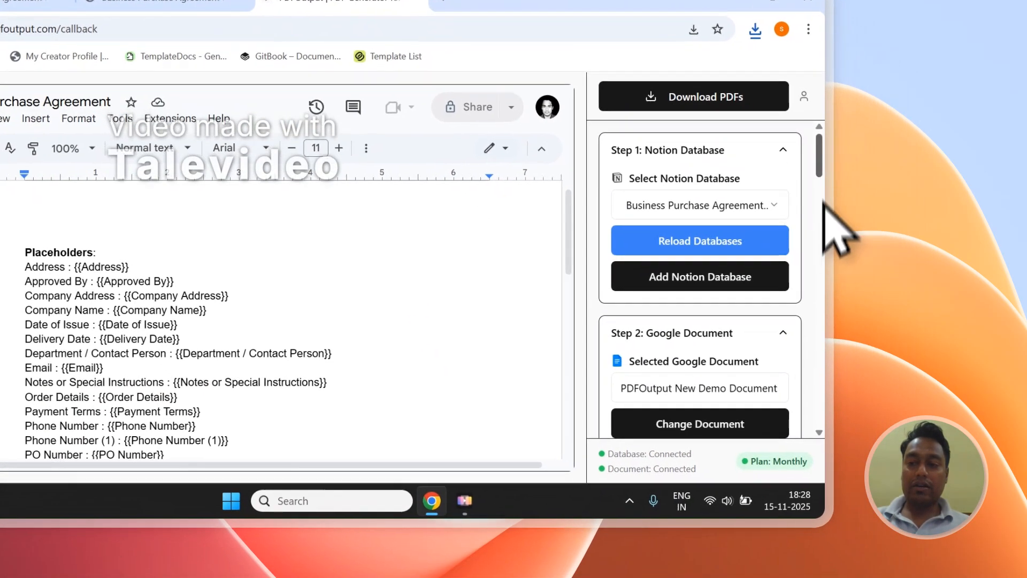
Step: Review the Setup Notion Automation option in PDFOutput and the end of the published form, and return to the Responses table in Notion
scroll(907, 260, "down", 3)
scroll(815, 161, "down", 2)
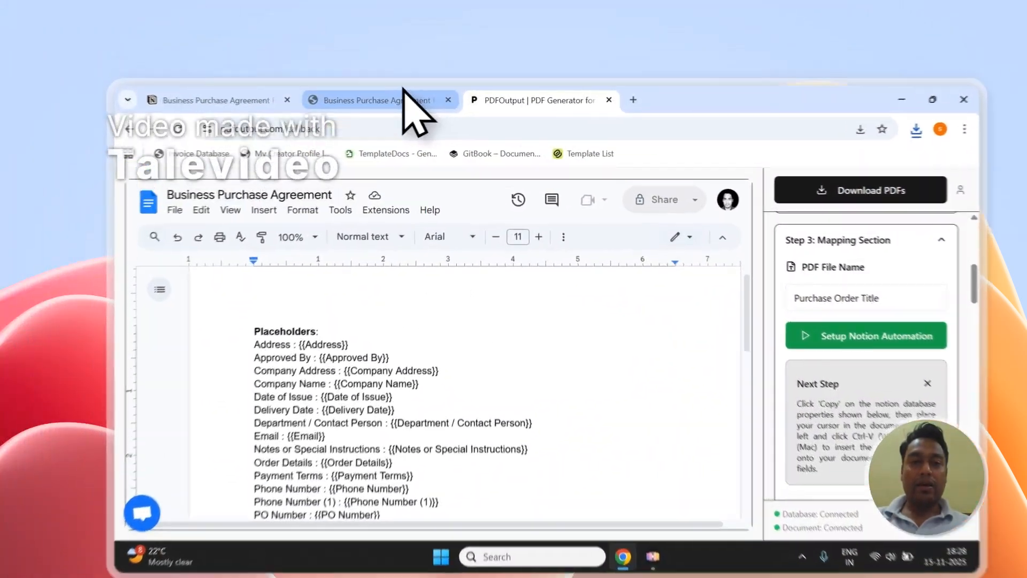
left_click(381, 75)
left_click(166, 75)
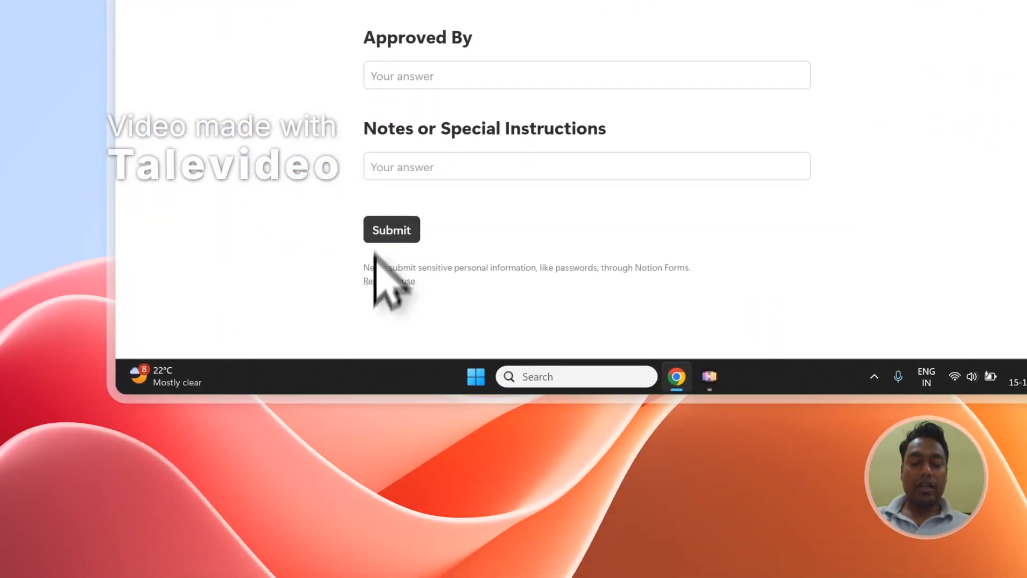
left_click(374, 67)
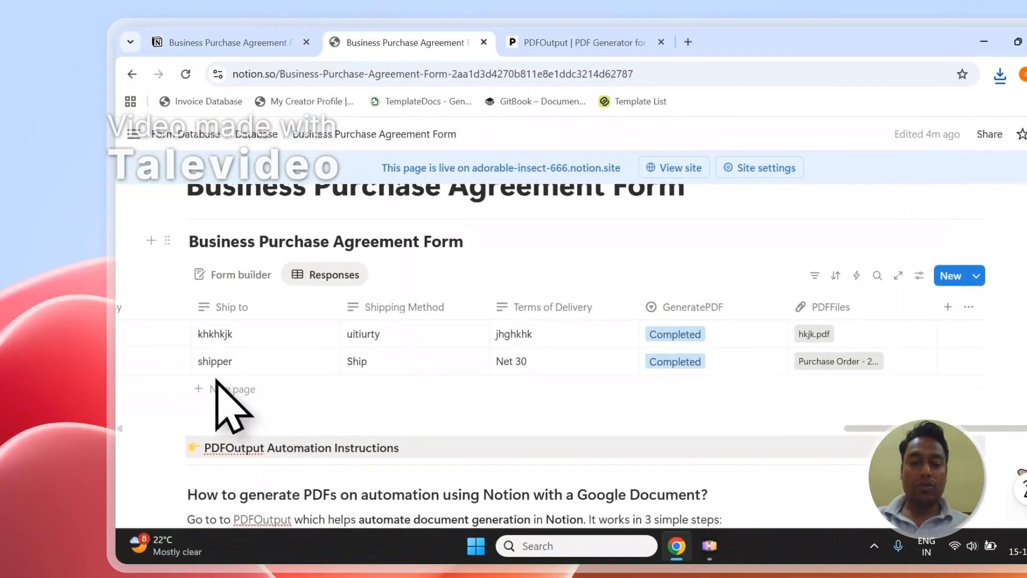
Step: Add two blank pages to the Responses table and select each new row's GeneratePDF cell to check its status
left_click(219, 386)
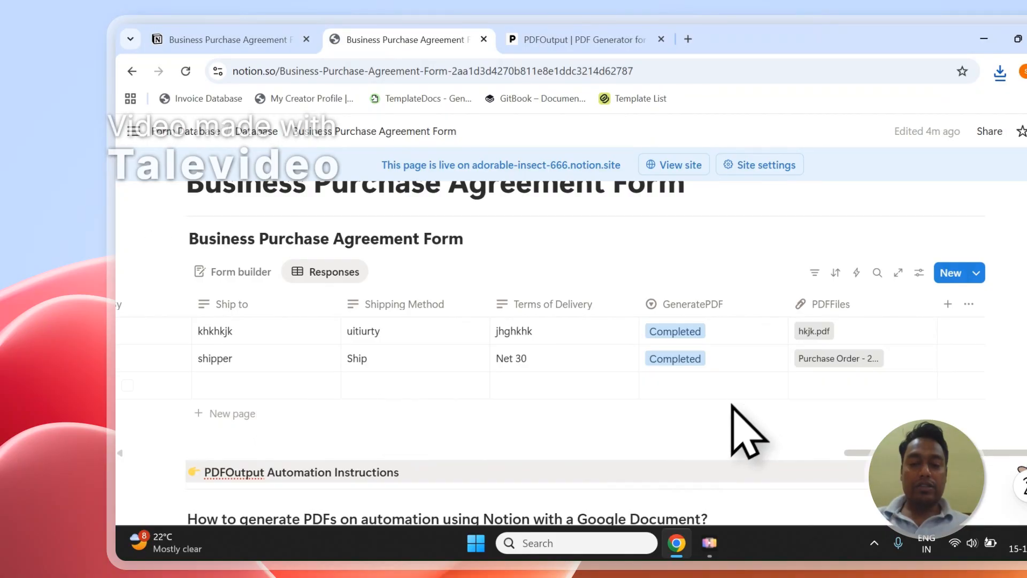
left_click(732, 291)
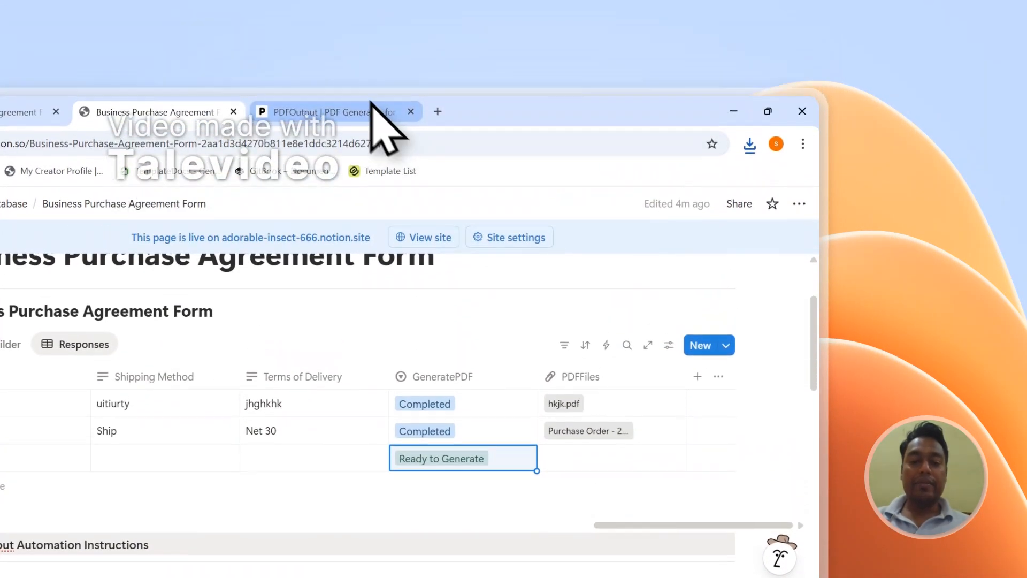
left_click(374, 131)
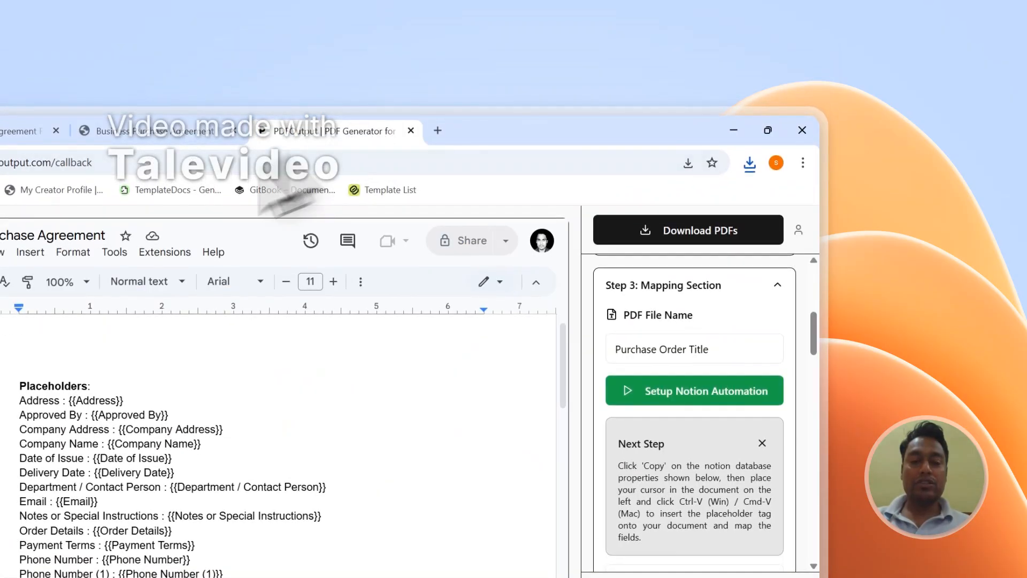
left_click(125, 131)
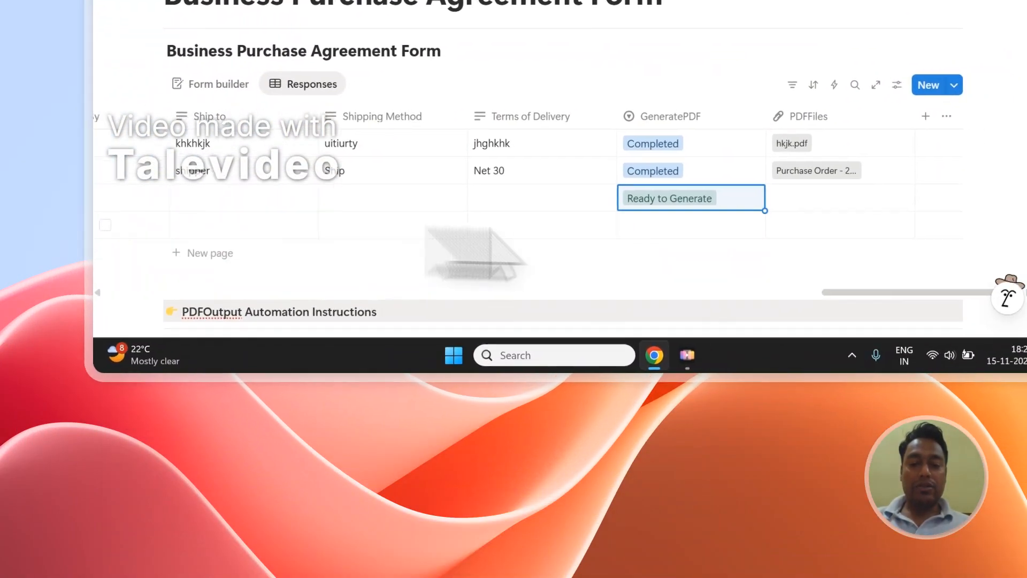
left_click(546, 229)
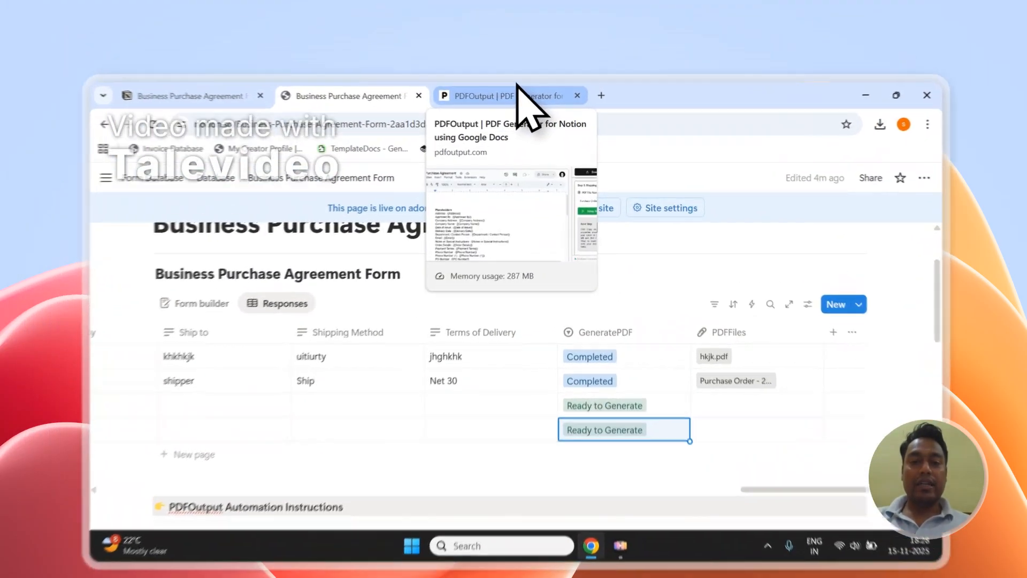
Step: Return to the start of the setup steps in PDFOutput, open the support chat, and close it again
left_click(514, 76)
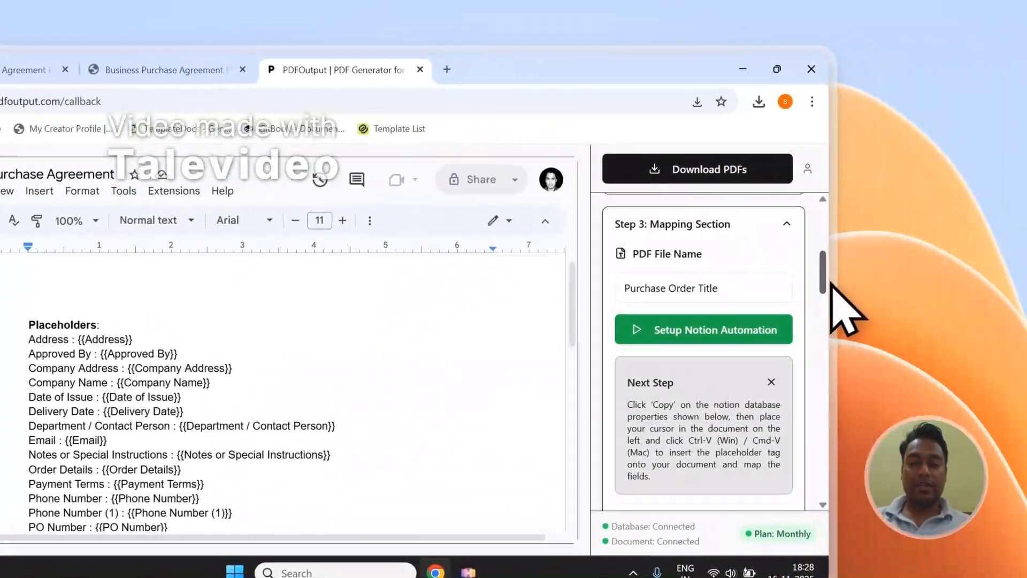
left_click_drag(825, 282, 827, 217)
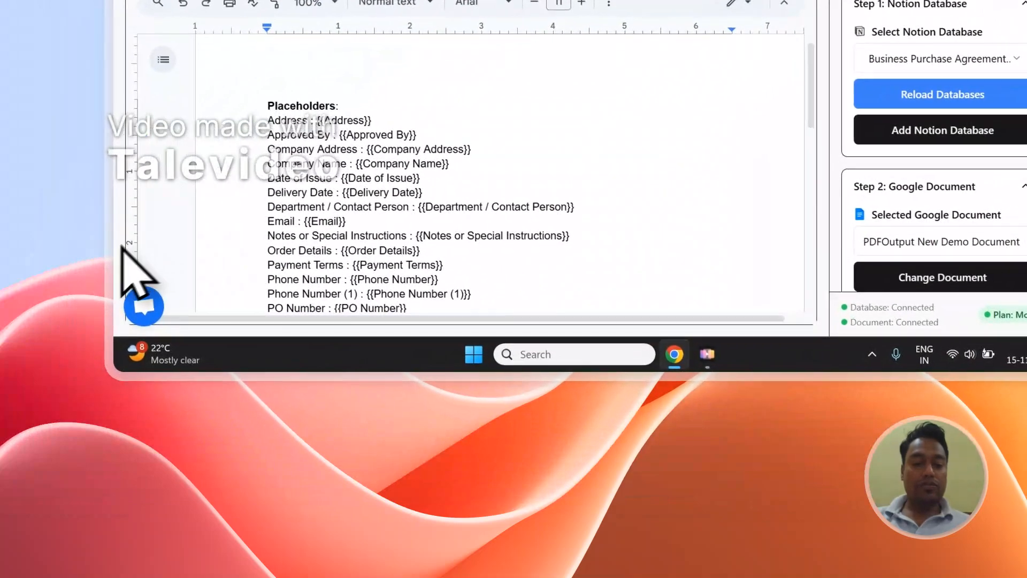
left_click(157, 303)
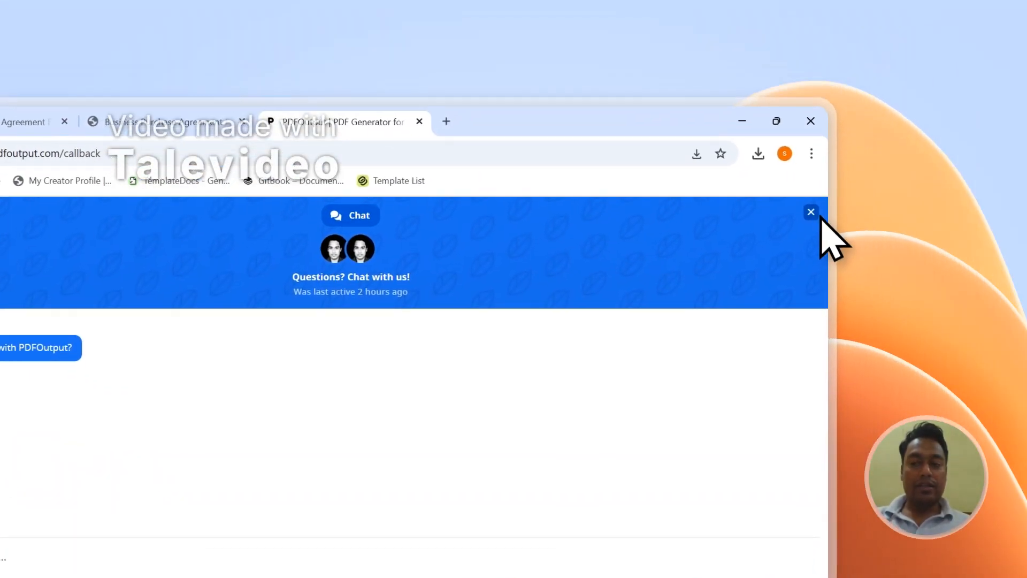
left_click(813, 214)
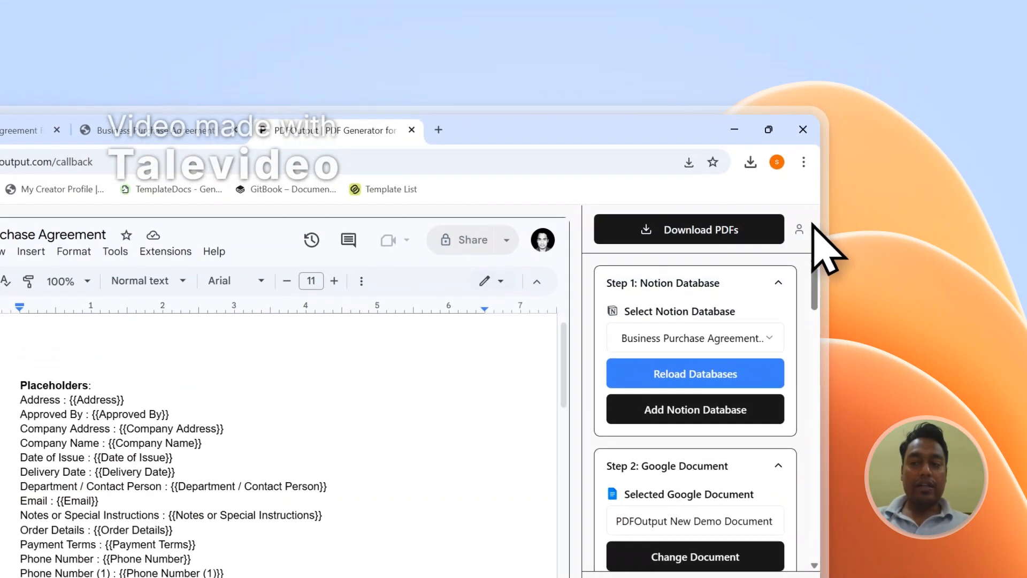
Step: Sign out of the PDFOutput account and open the site's contact page
left_click(807, 221)
left_click(691, 351)
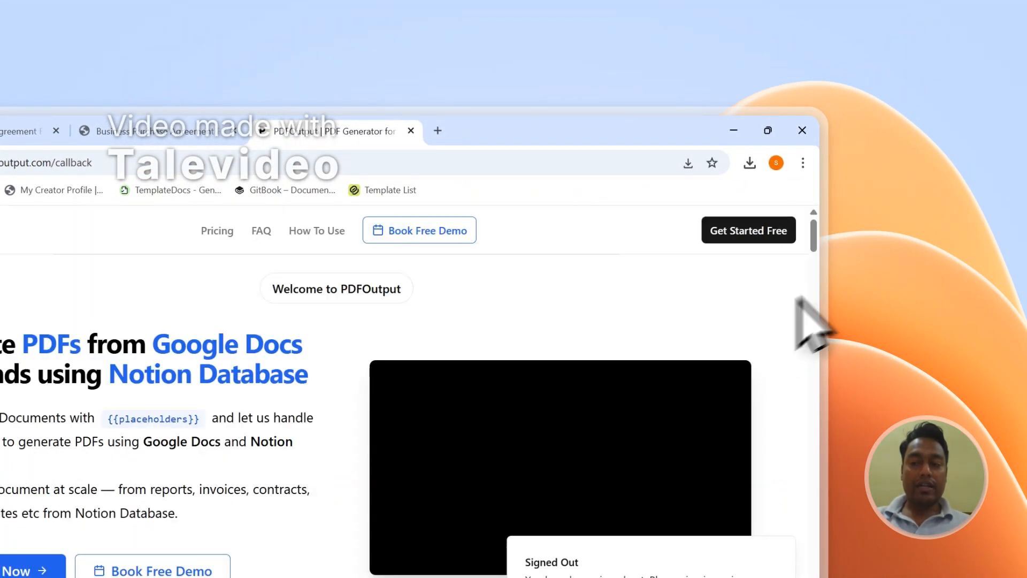
left_click_drag(817, 248, 817, 577)
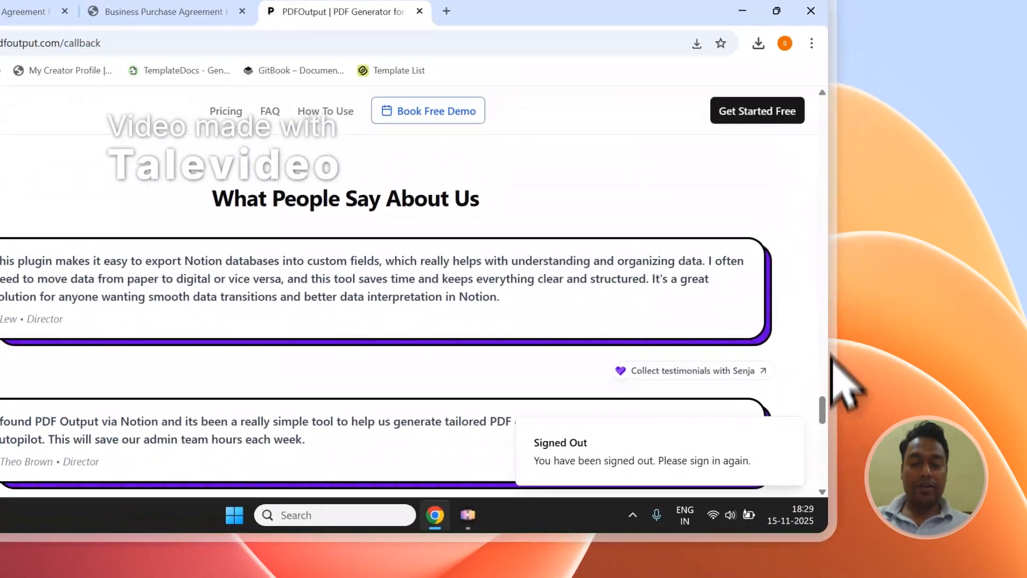
left_click_drag(831, 354, 818, 473)
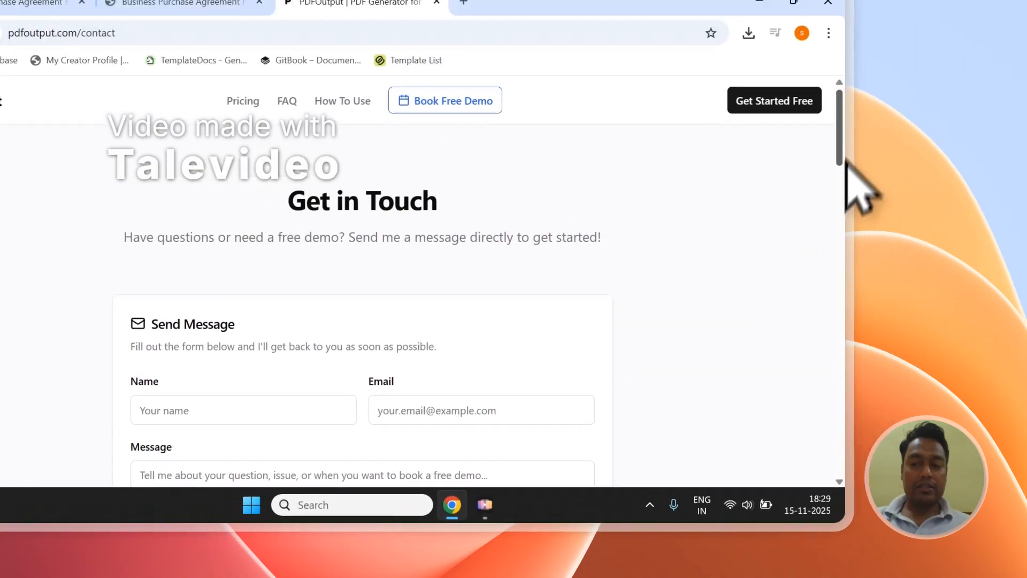
Step: Review the Send Message form on the contact page and return to the Responses table in Notion
left_click_drag(840, 145, 821, 209)
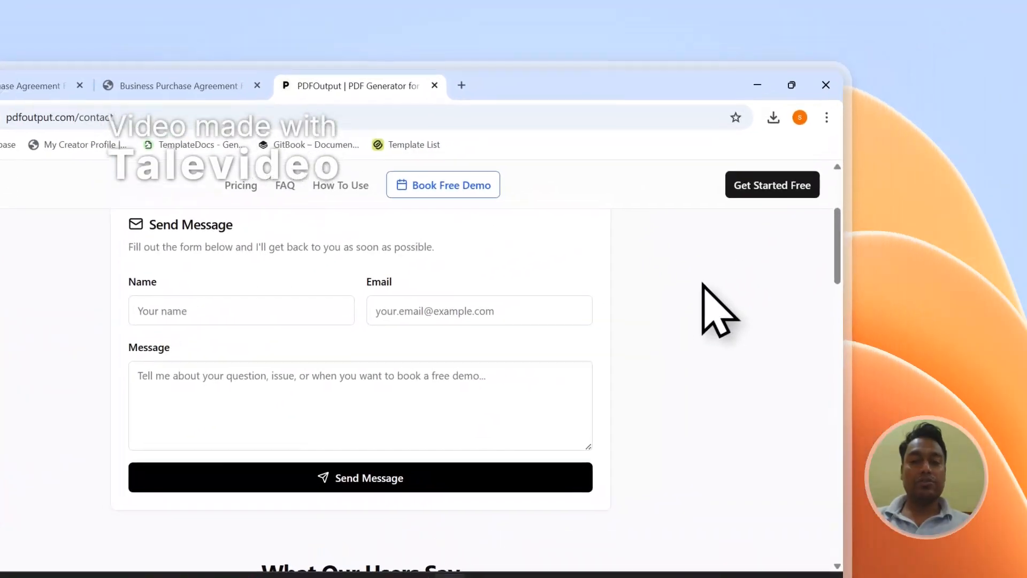
left_click_drag(837, 267, 845, 264)
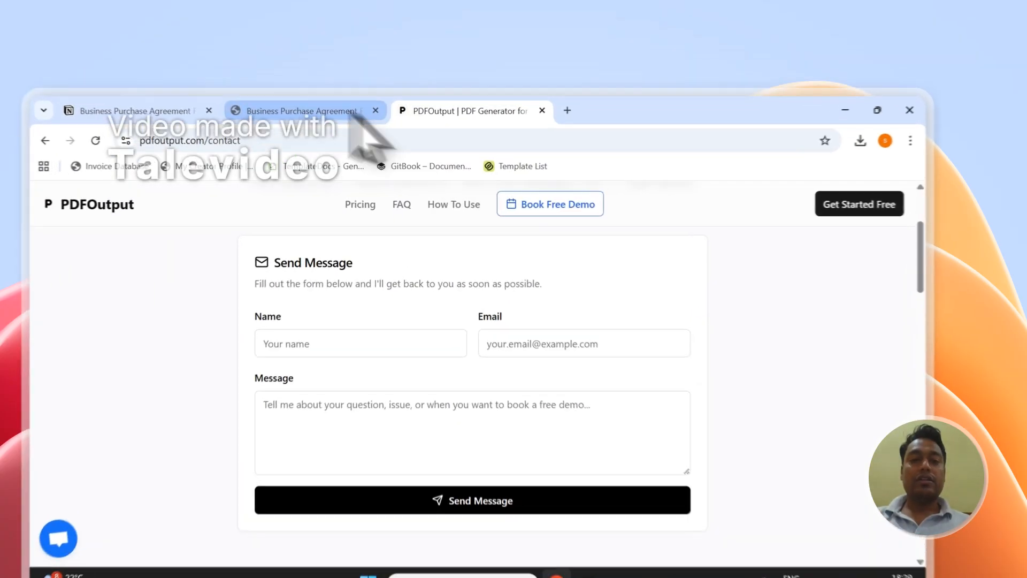
left_click(374, 78)
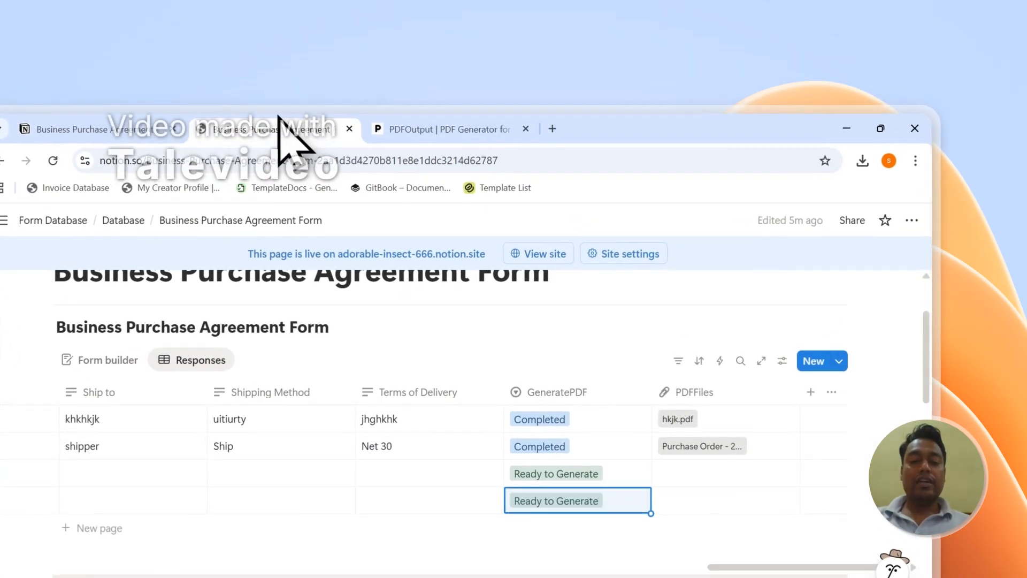